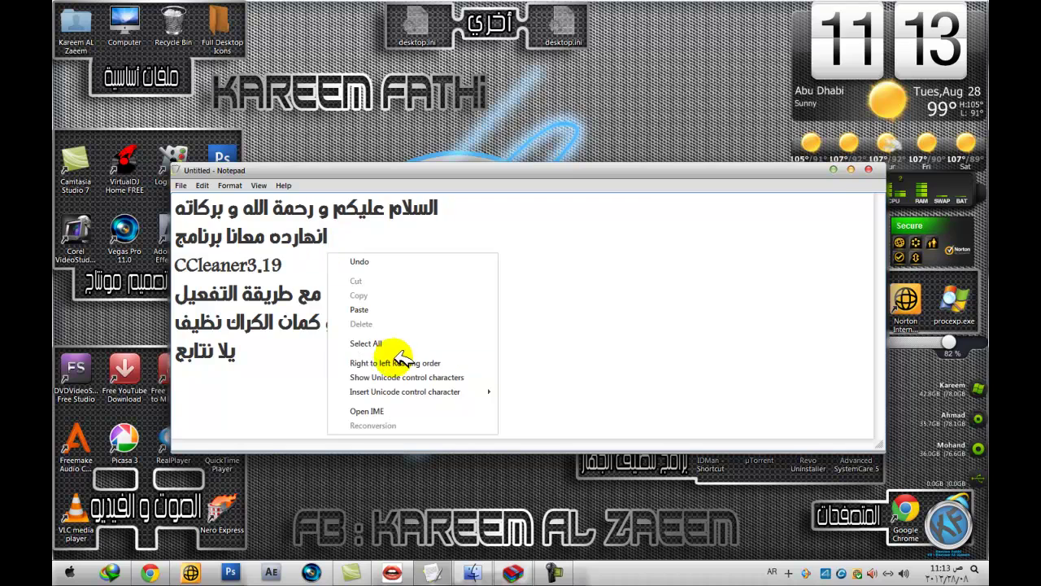
# Highlight each line of the introductory Notepad text in turn and minimize the note.
pyautogui.moveTo(440, 207); pyautogui.dragTo(895, 199)
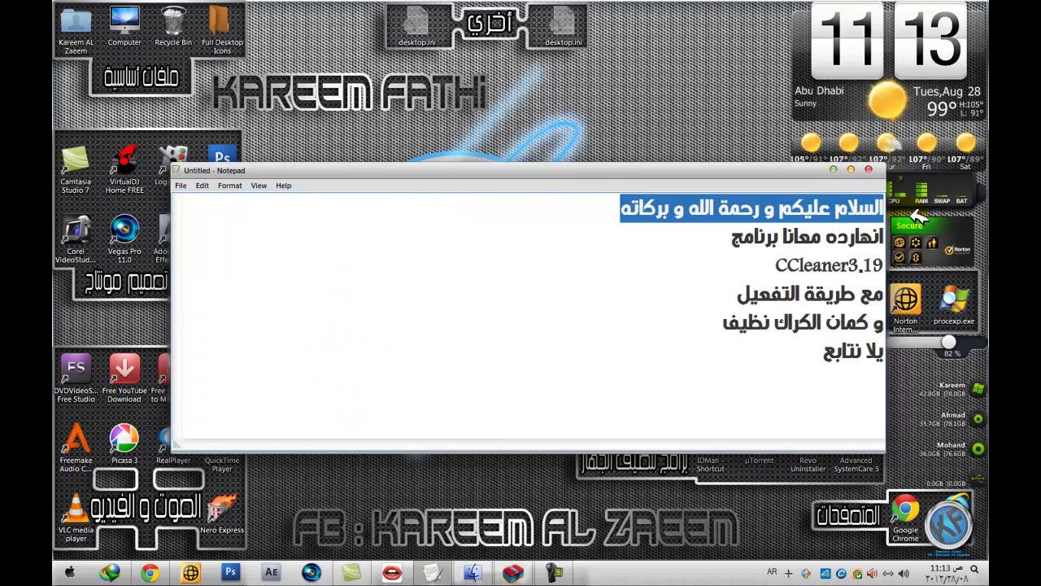
pyautogui.moveTo(651, 236); pyautogui.dragTo(984, 236)
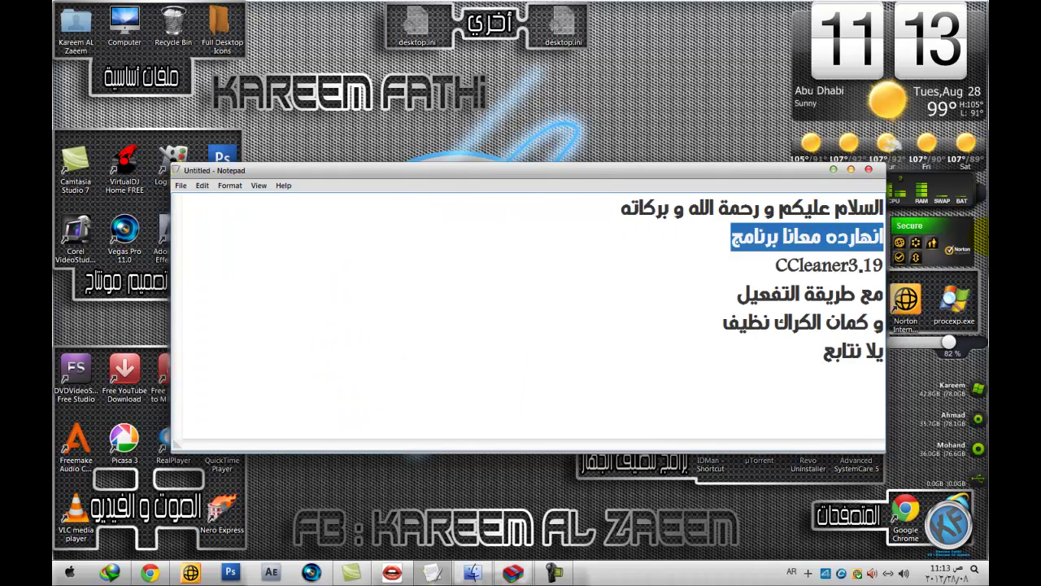
pyautogui.moveTo(769, 266); pyautogui.dragTo(894, 265)
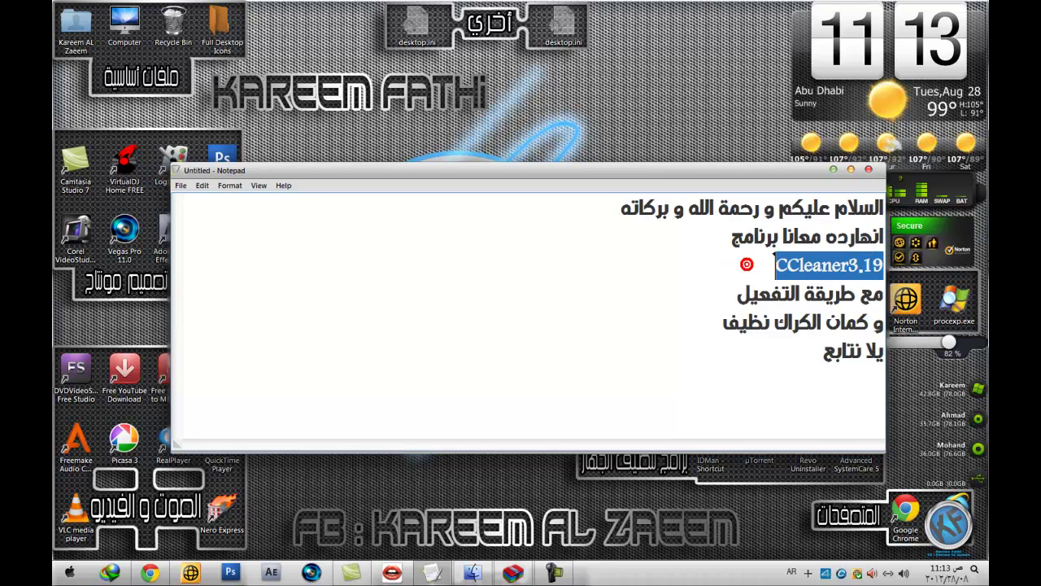
pyautogui.moveTo(641, 293); pyautogui.dragTo(955, 297)
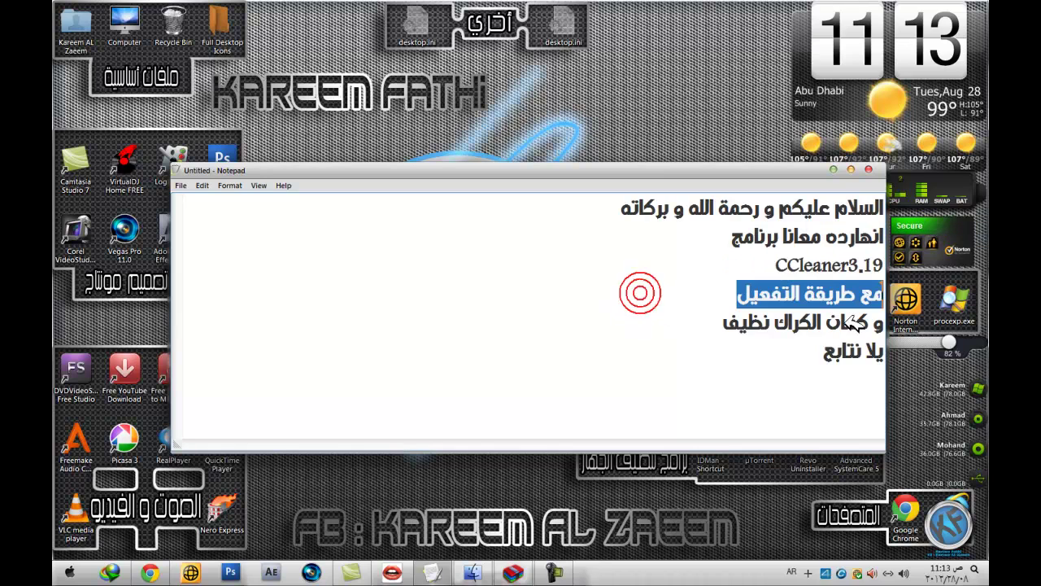
pyautogui.moveTo(891, 324); pyautogui.dragTo(687, 323)
pyautogui.moveTo(763, 368); pyautogui.dragTo(890, 352)
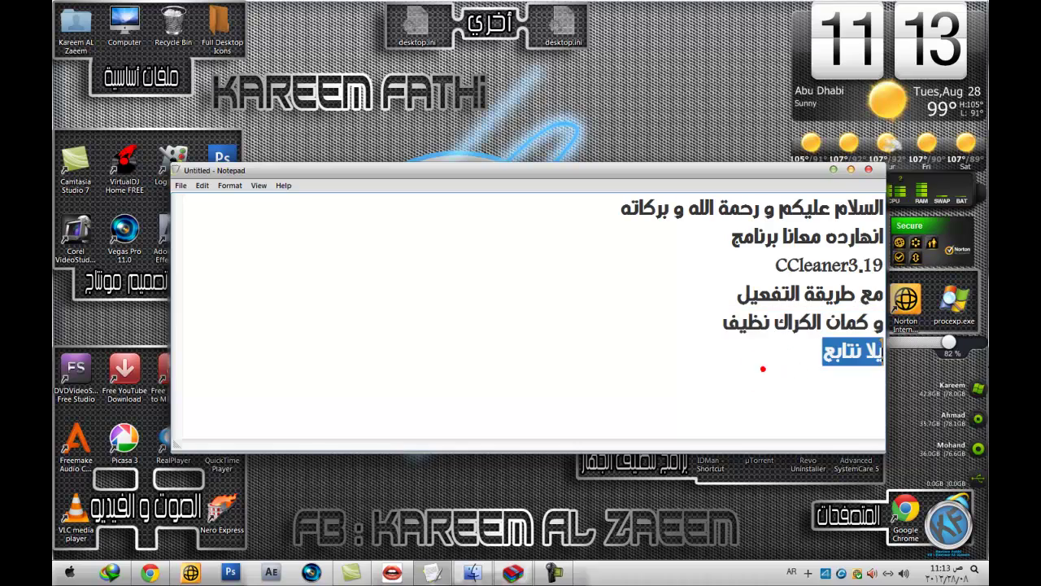
pyautogui.click(838, 169)
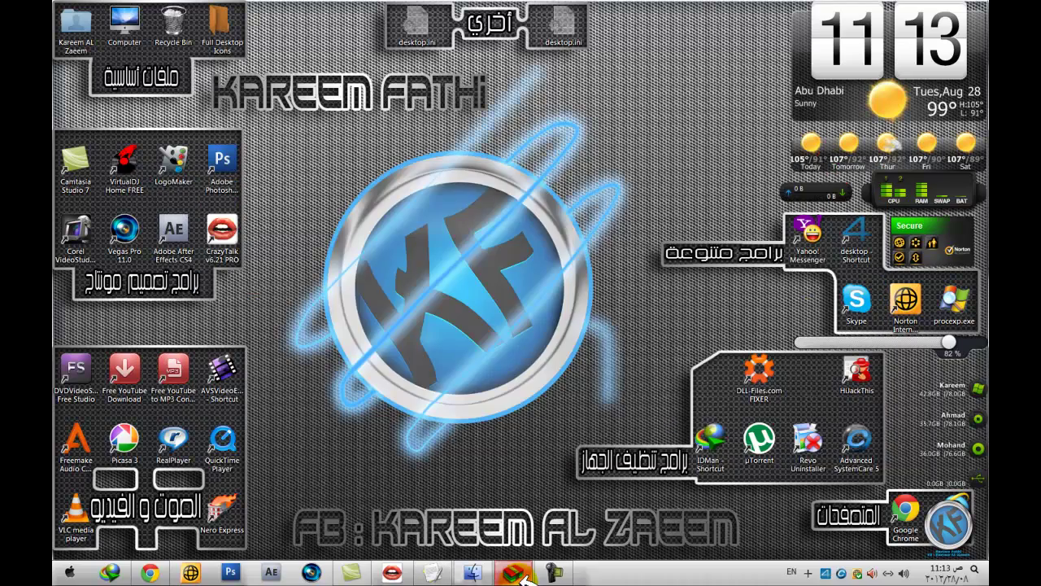
# Bring up the CCleaner Profesional 3.21.1767 By_KF.rar archive and browse into its Crack folder.
pyautogui.click(517, 574)
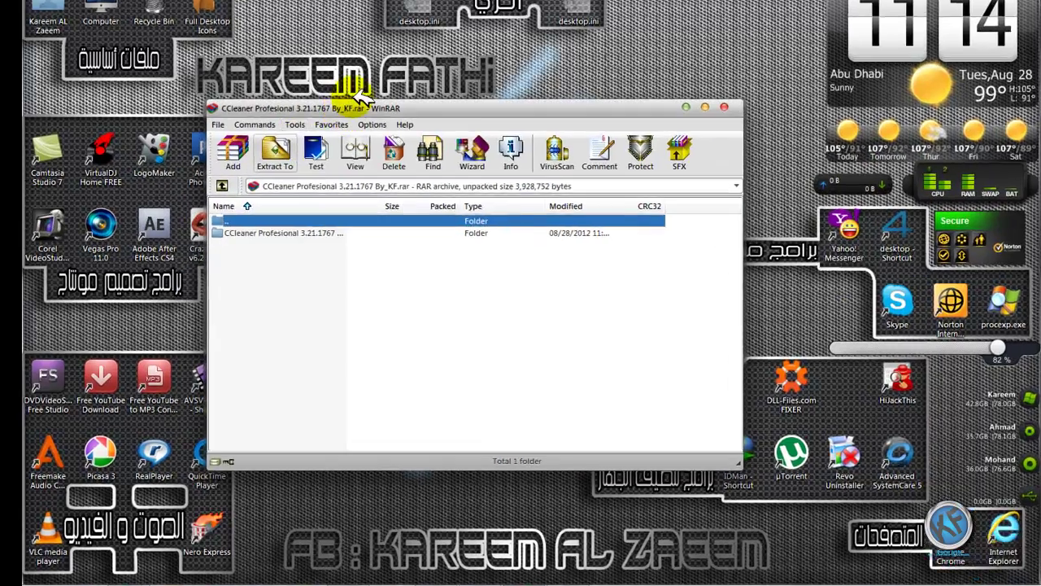
pyautogui.doubleClick(253, 232)
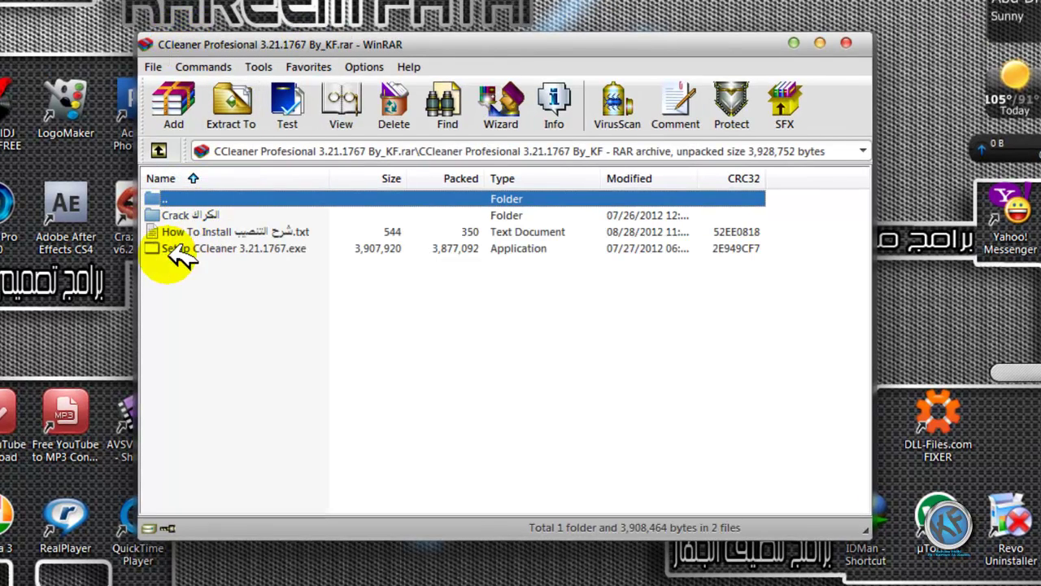
pyautogui.doubleClick(171, 214)
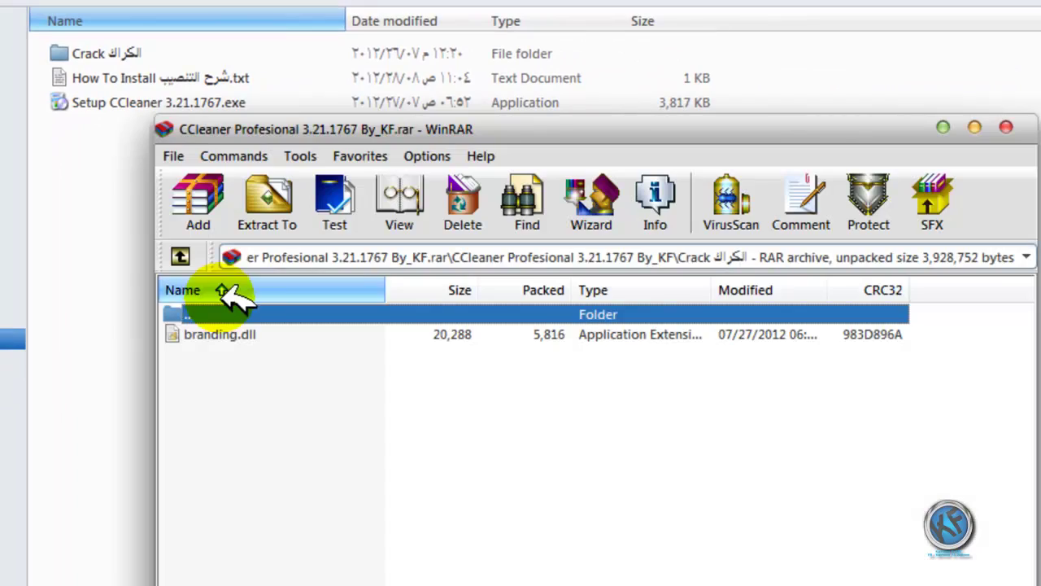
# Compare the archive's Crack folder with the extracted Crack folder and minimize the archive window.
pyautogui.click(179, 257)
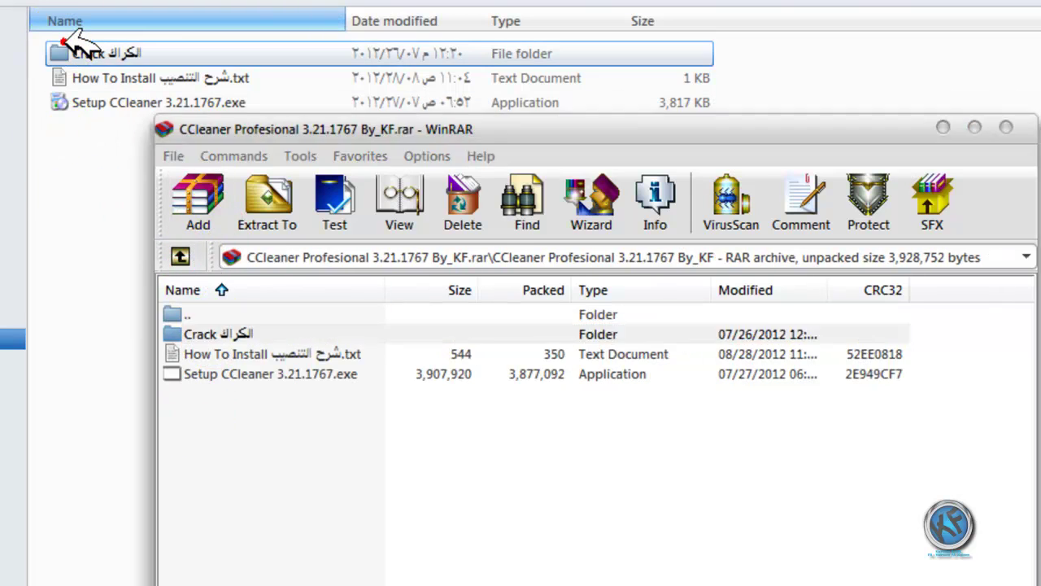
pyautogui.doubleClick(82, 50)
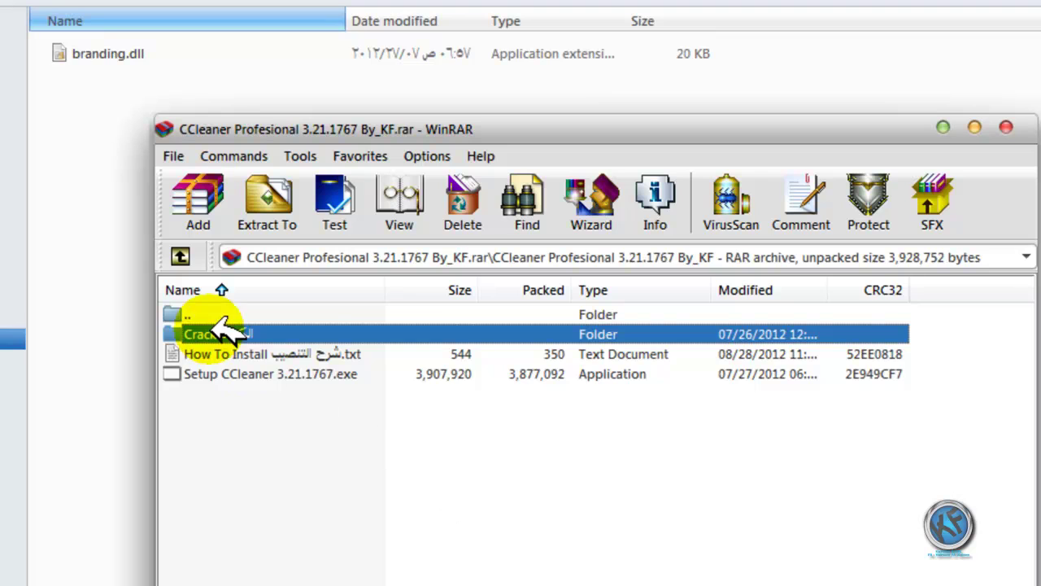
pyautogui.doubleClick(210, 317)
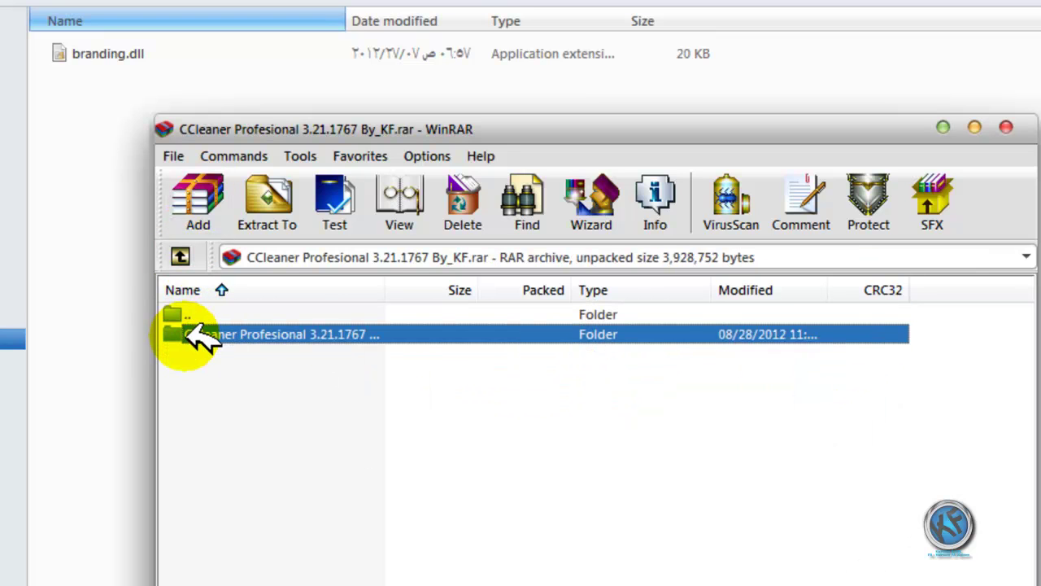
pyautogui.doubleClick(190, 335)
pyautogui.doubleClick(195, 334)
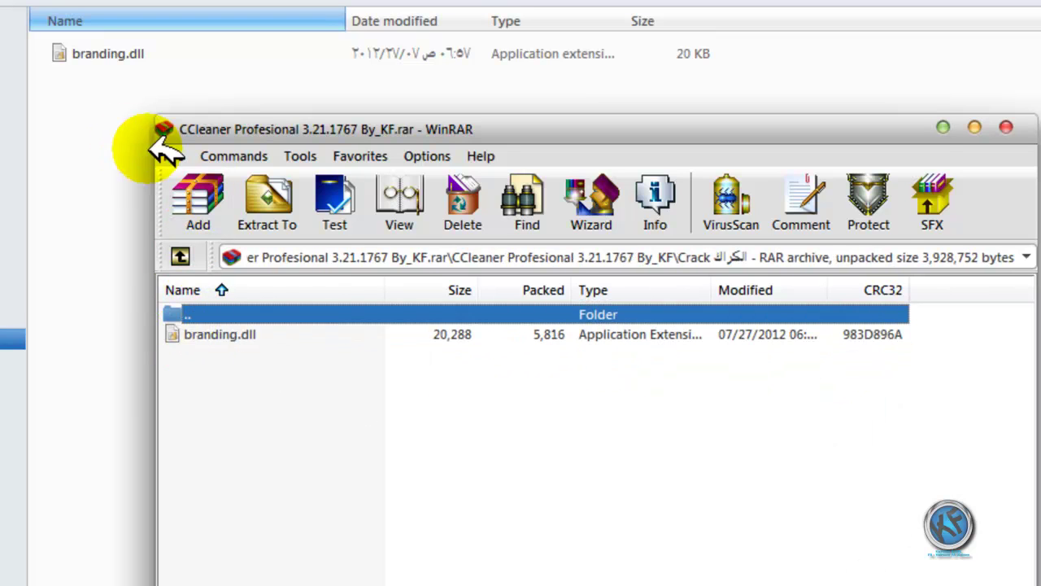
pyautogui.click(936, 129)
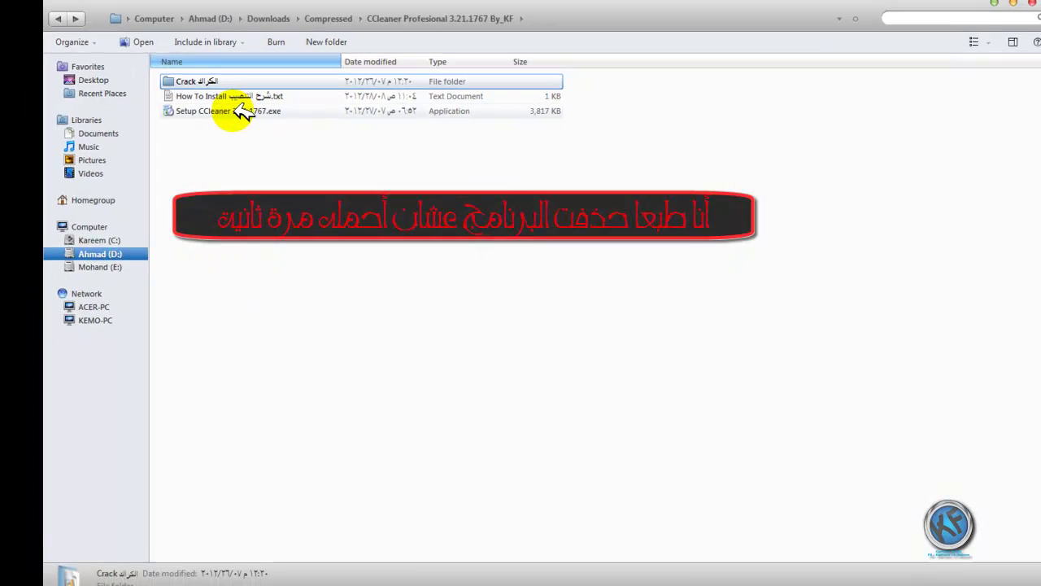
# Run Setup CCleaner 3.21.1767.exe with English as the installer language and accept the license agreement.
pyautogui.click(238, 110)
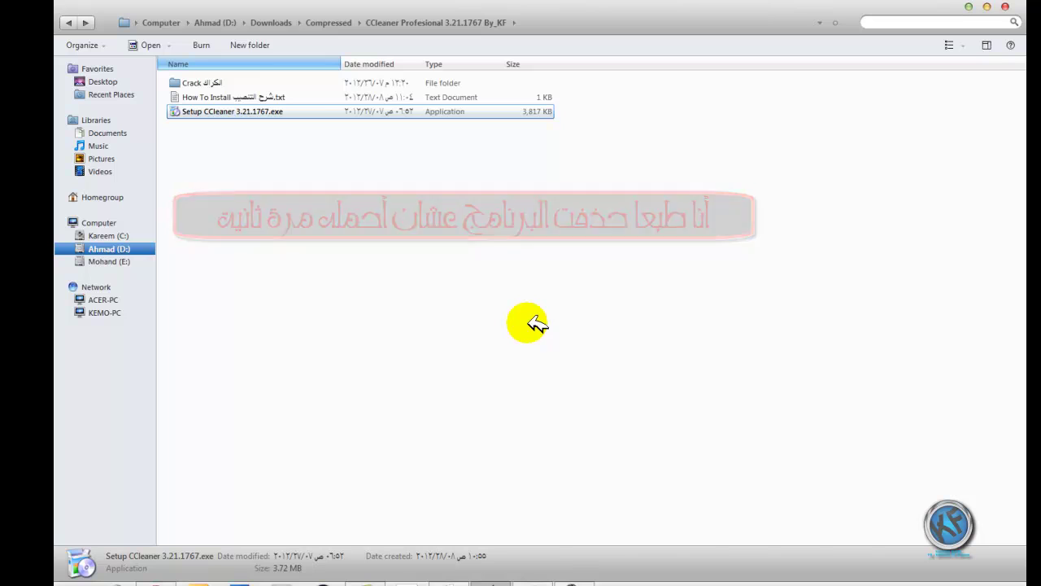
pyautogui.press('Return')
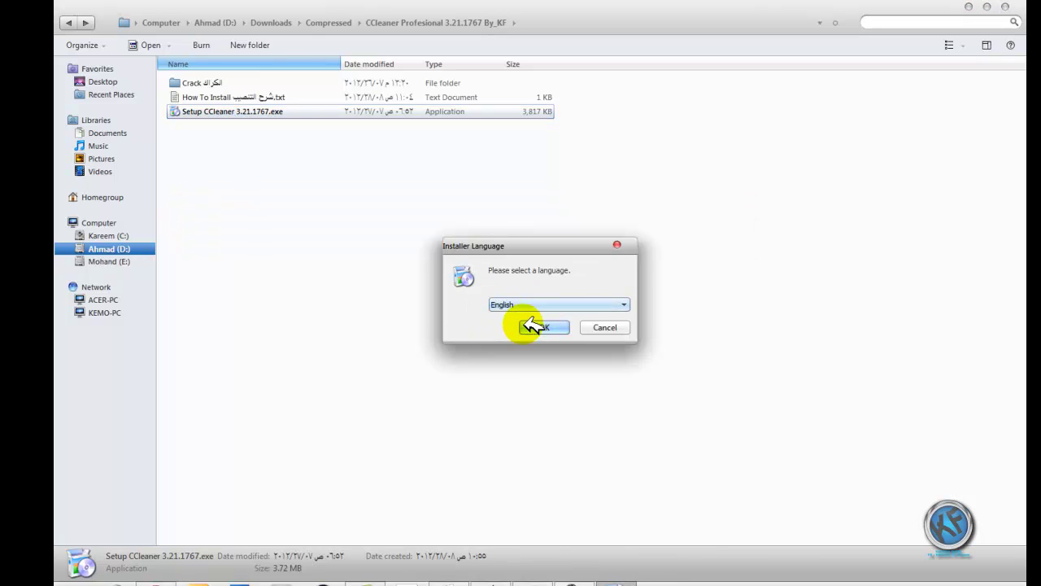
pyautogui.click(533, 326)
pyautogui.click(609, 399)
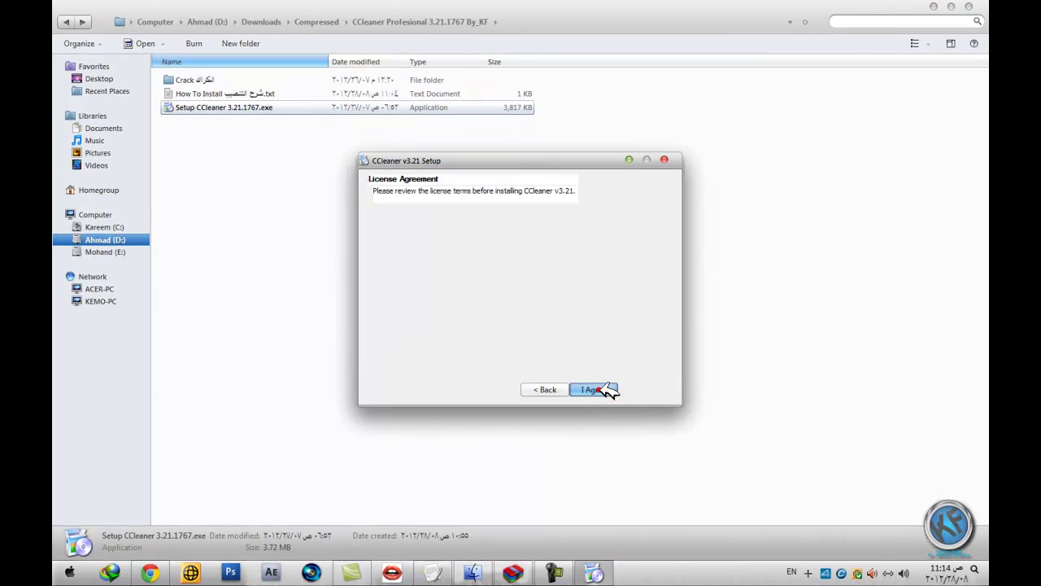
pyautogui.click(593, 389)
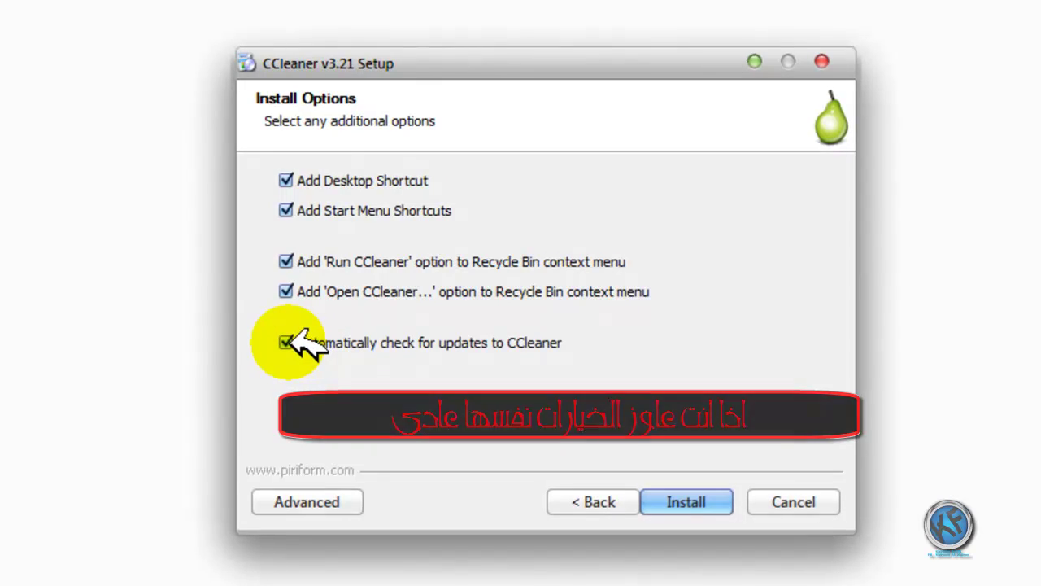
# Disable the automatic update check and both Recycle Bin context menu entries in the install options.
pyautogui.click(287, 342)
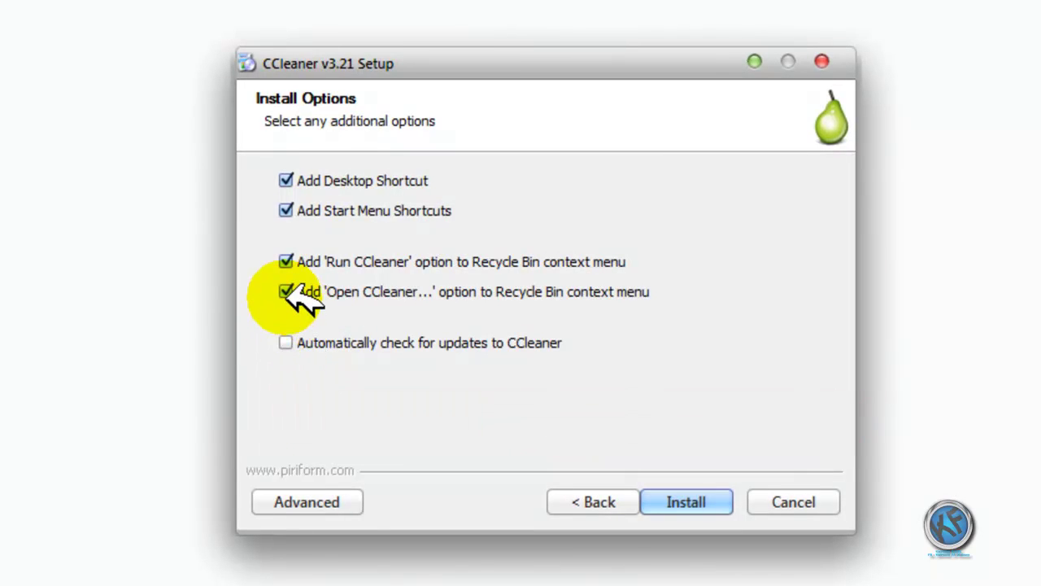
pyautogui.click(286, 291)
pyautogui.click(286, 261)
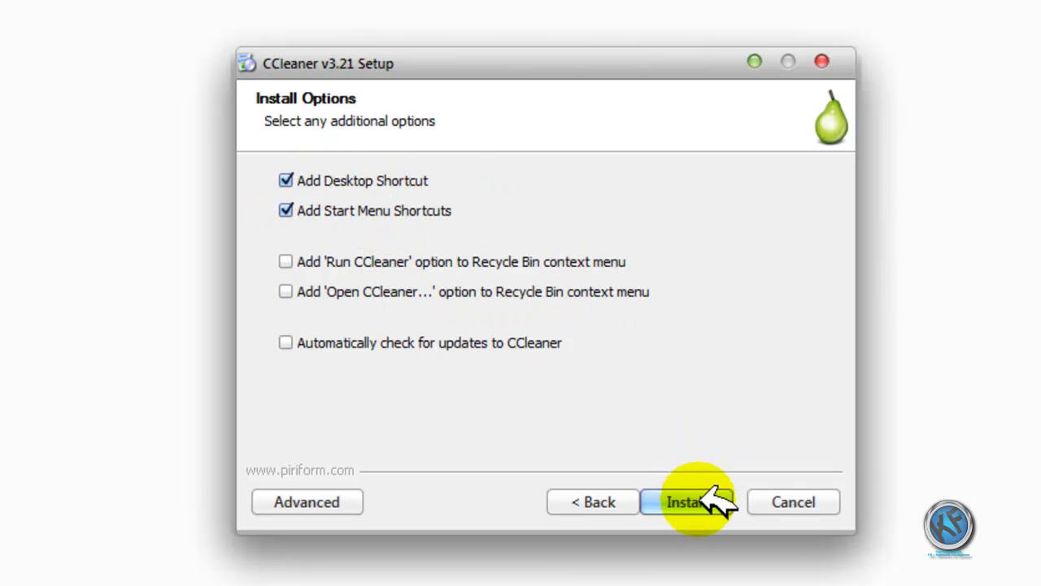
# In the advanced setup, keep installing for anyone using this computer and copy the folder name CCleaner from the destination path.
pyautogui.click(358, 502)
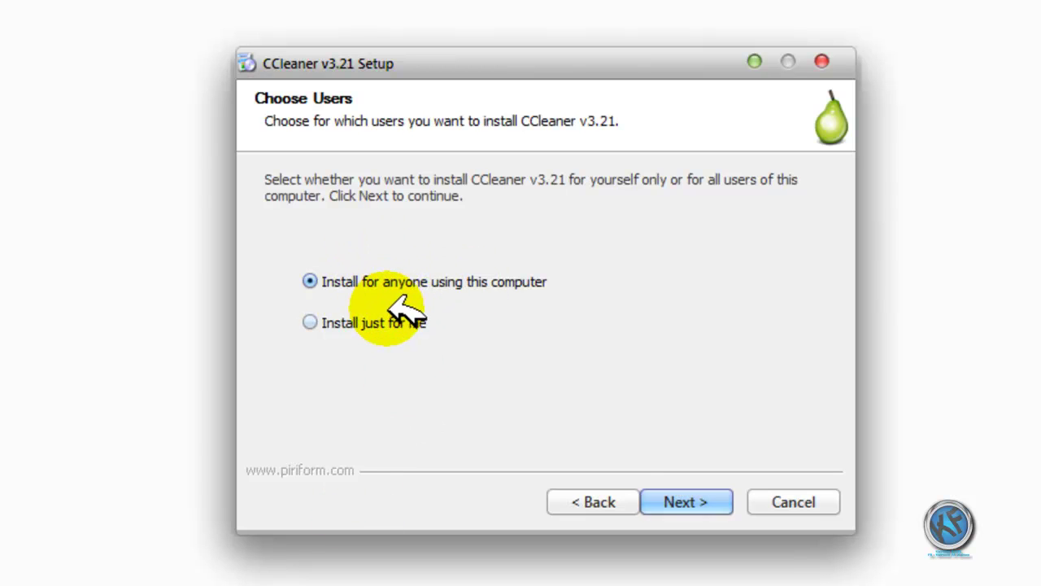
pyautogui.click(669, 500)
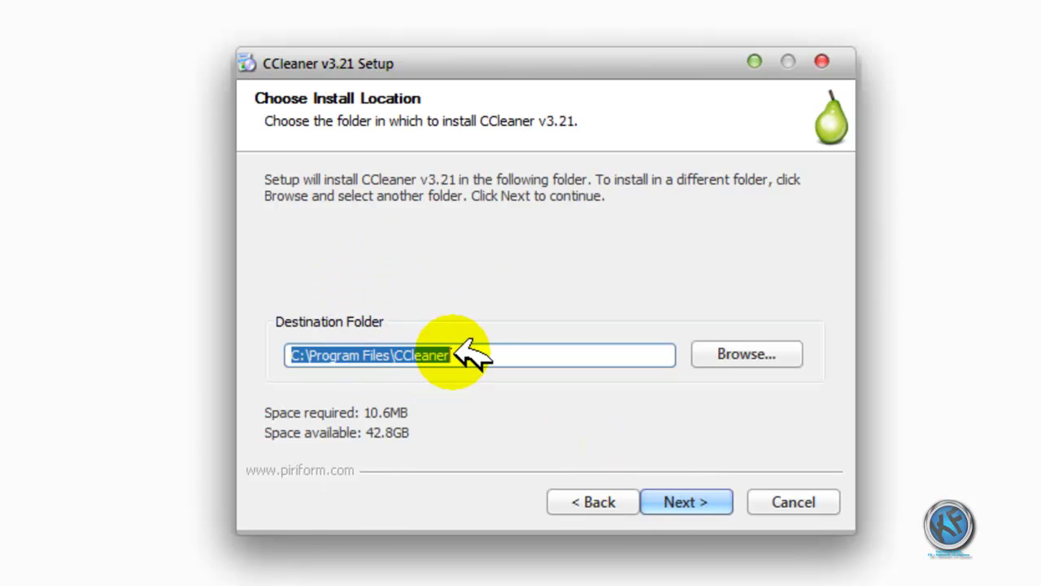
pyautogui.moveTo(459, 355); pyautogui.dragTo(398, 356)
pyautogui.rightClick(398, 355)
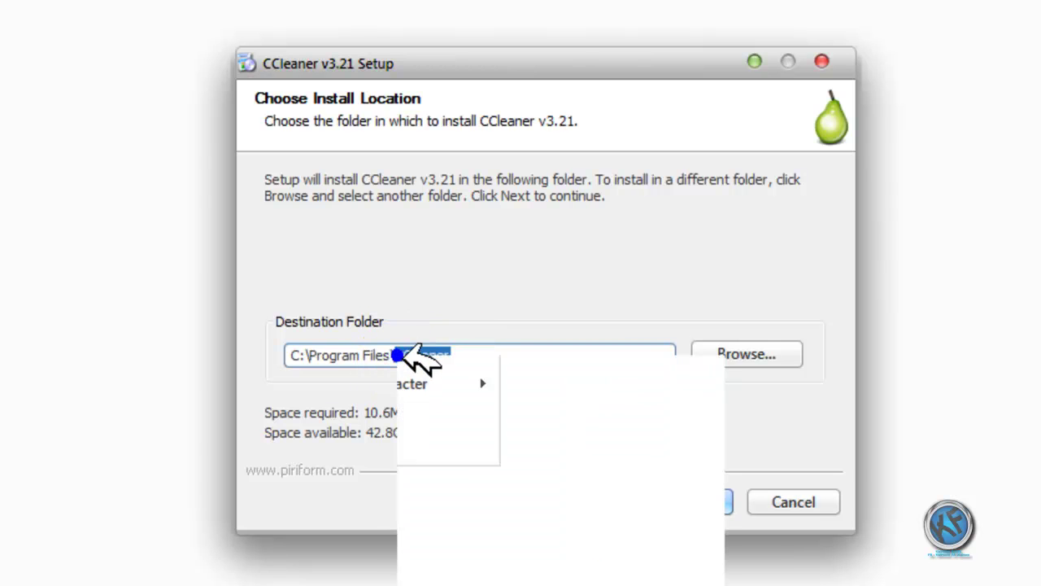
pyautogui.click(442, 435)
# Browse for a different destination and select the Program Files folder on drive E:.
pyautogui.click(737, 352)
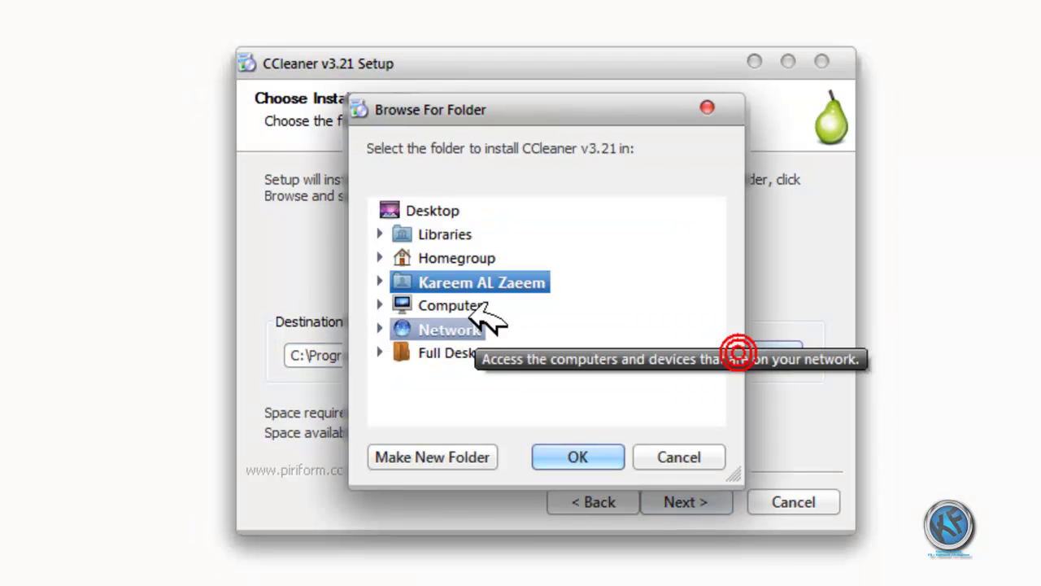
pyautogui.click(379, 304)
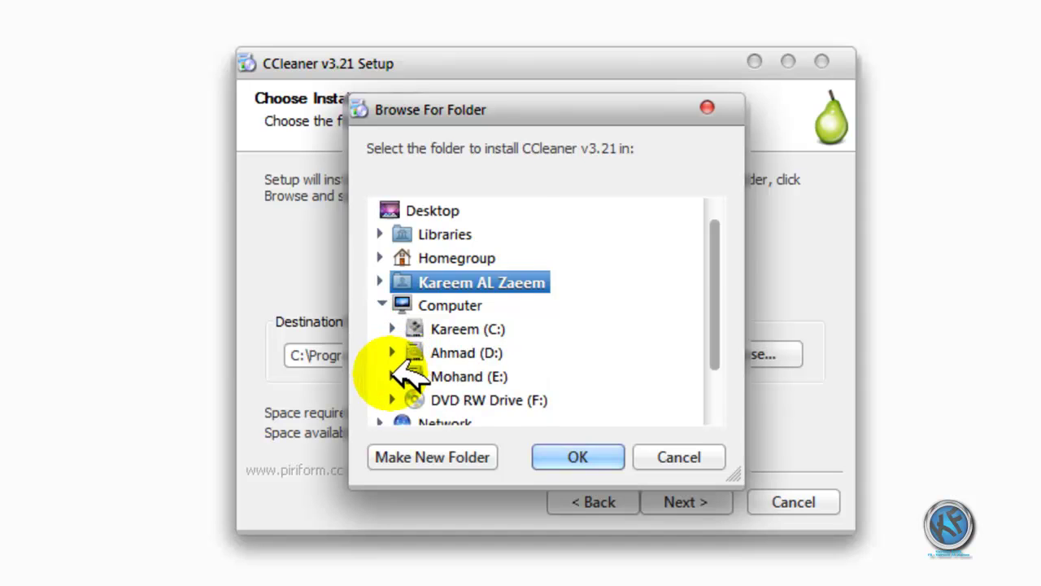
pyautogui.click(391, 376)
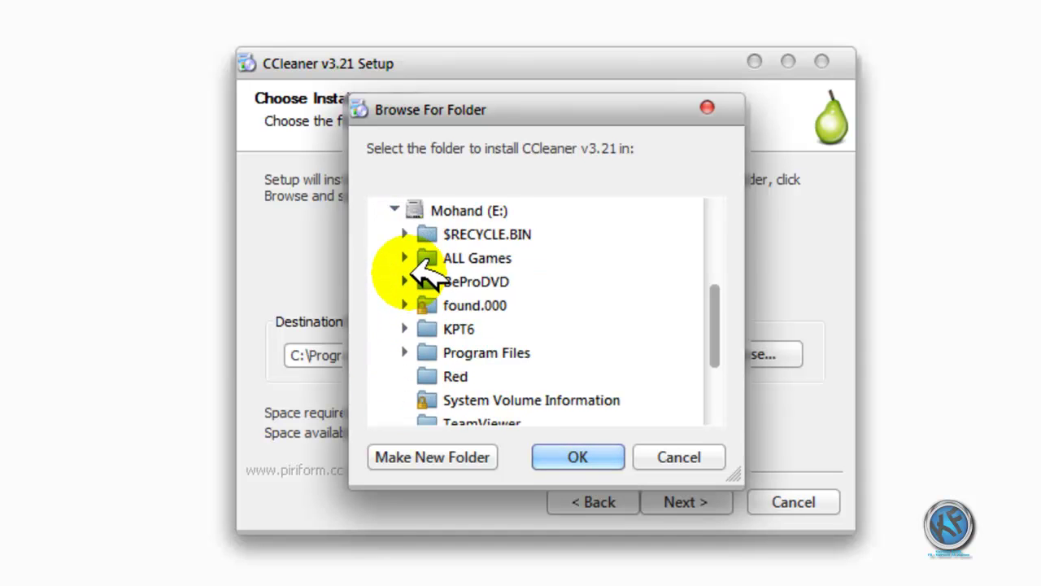
pyautogui.scroll(-1, 419, 260)
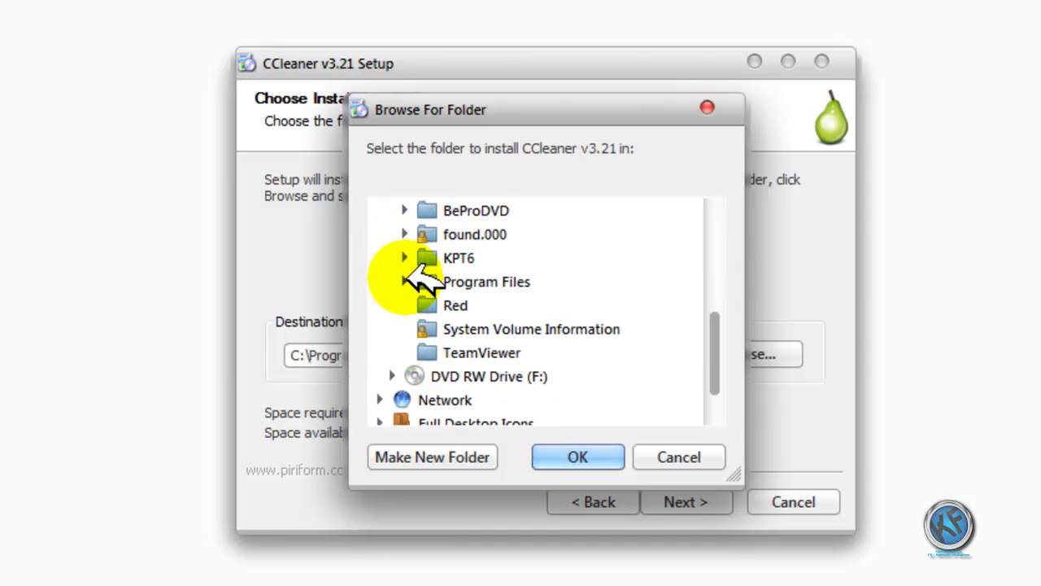
pyautogui.click(407, 279)
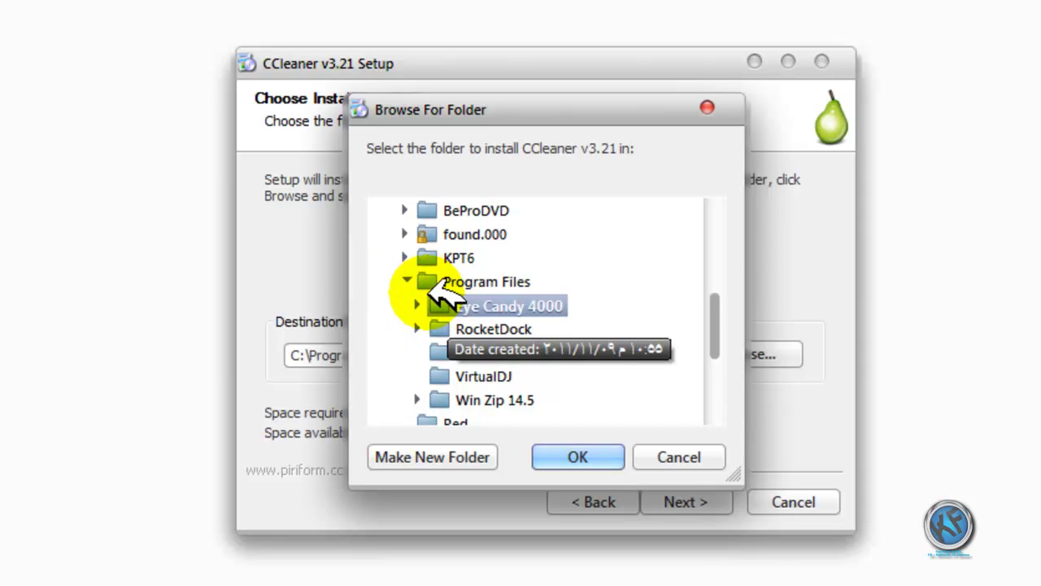
pyautogui.click(449, 282)
# Create a folder named CCleaner inside E:\Program Files and confirm it as the install location.
pyautogui.click(452, 457)
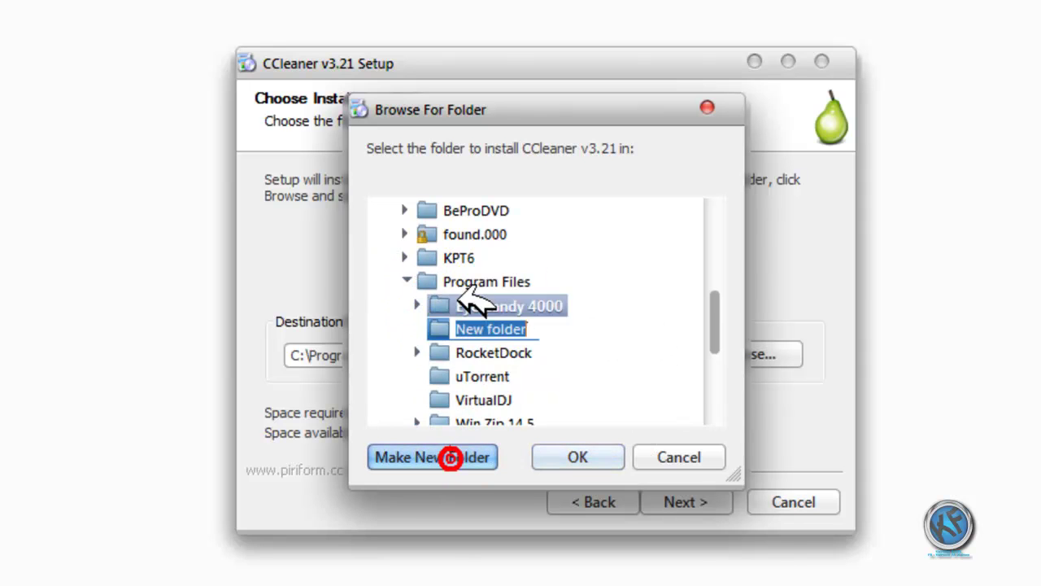
pyautogui.rightClick(468, 328)
pyautogui.click(524, 435)
pyautogui.click(442, 326)
pyautogui.click(419, 300)
pyautogui.click(599, 447)
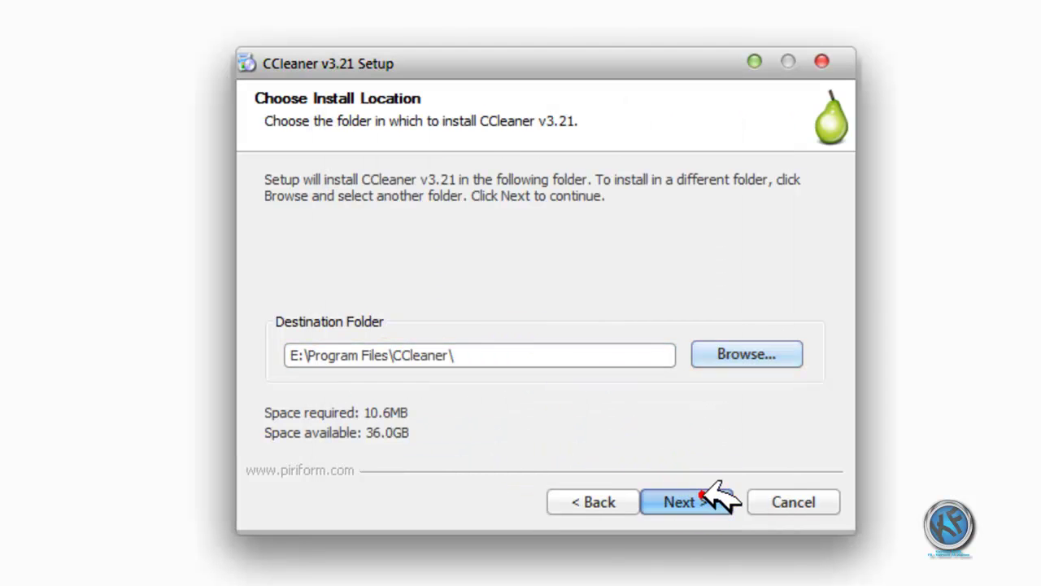
pyautogui.click(701, 498)
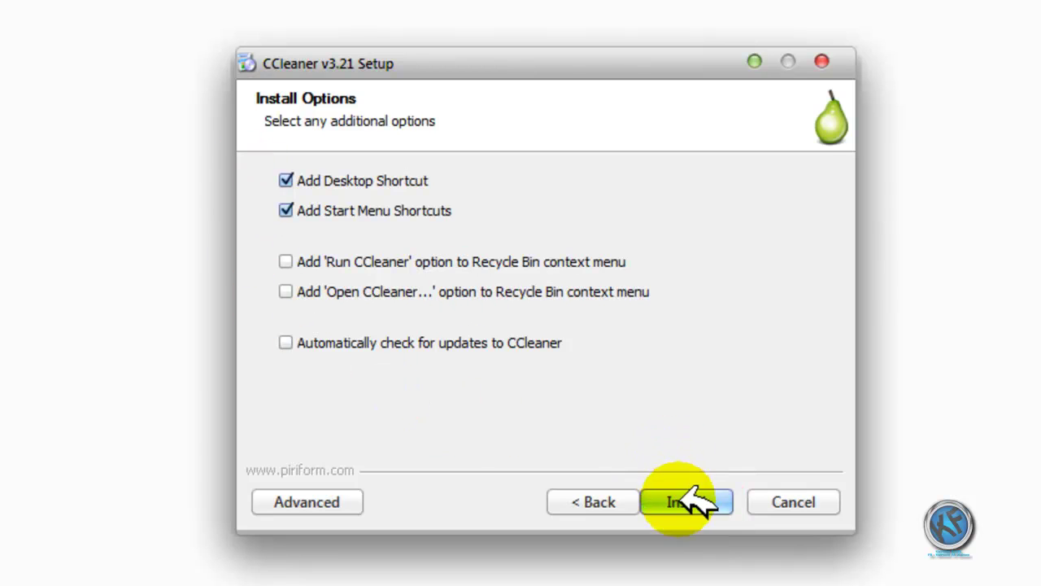
# Install CCleaner v3.21 and finish the wizard with running the program and viewing the release notes both disabled.
pyautogui.click(688, 498)
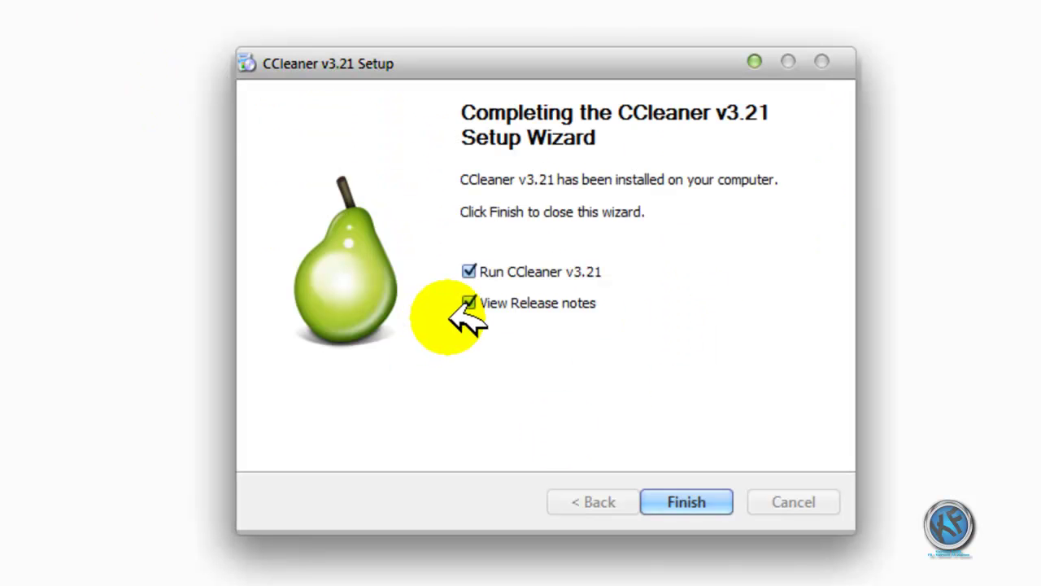
pyautogui.click(471, 301)
pyautogui.click(469, 270)
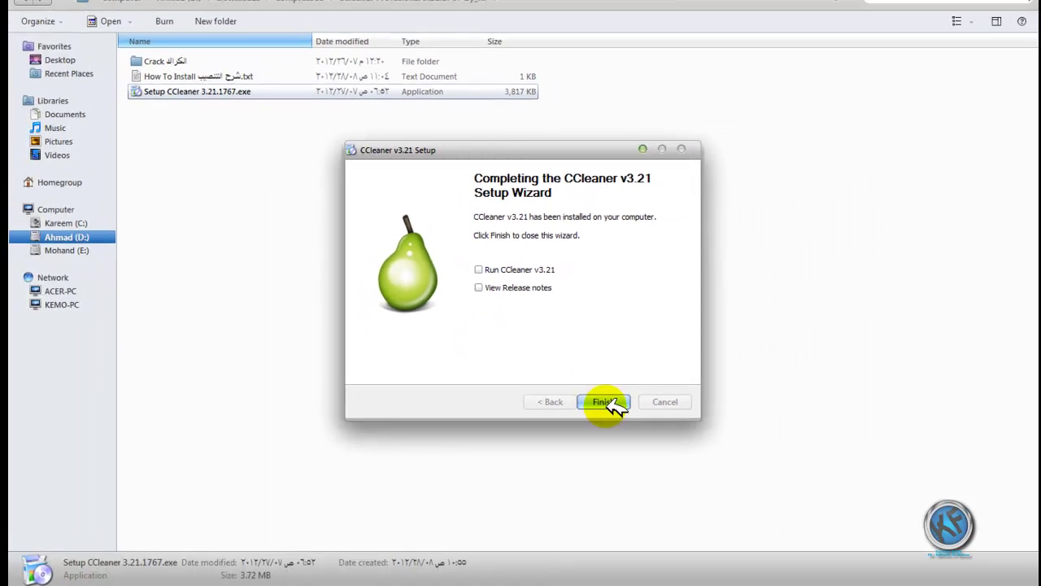
pyautogui.click(676, 489)
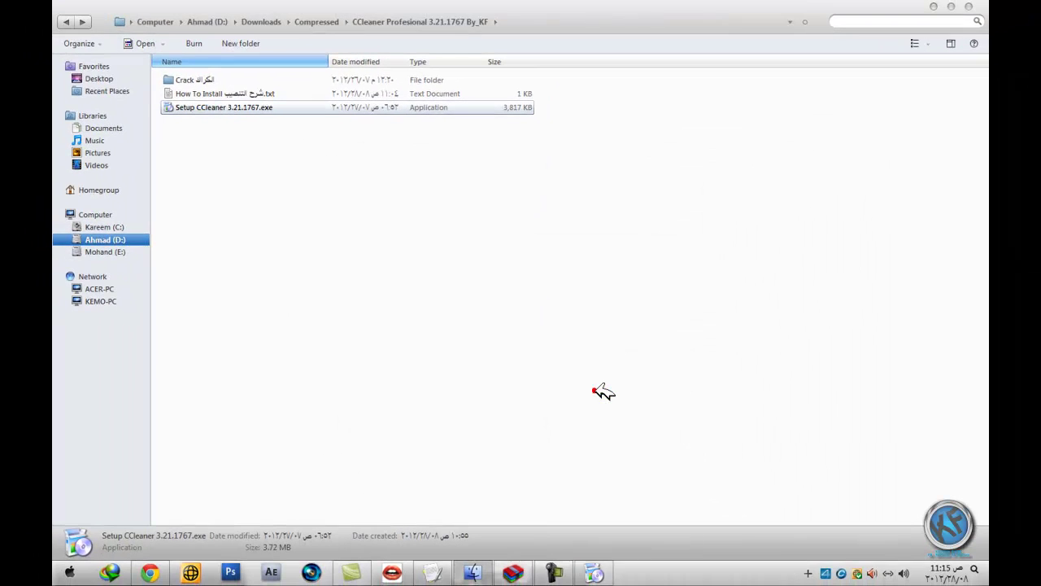
# Copy branding.dll from the Crack folder of the downloaded CCleaner package and close the folder window.
pyautogui.doubleClick(195, 79)
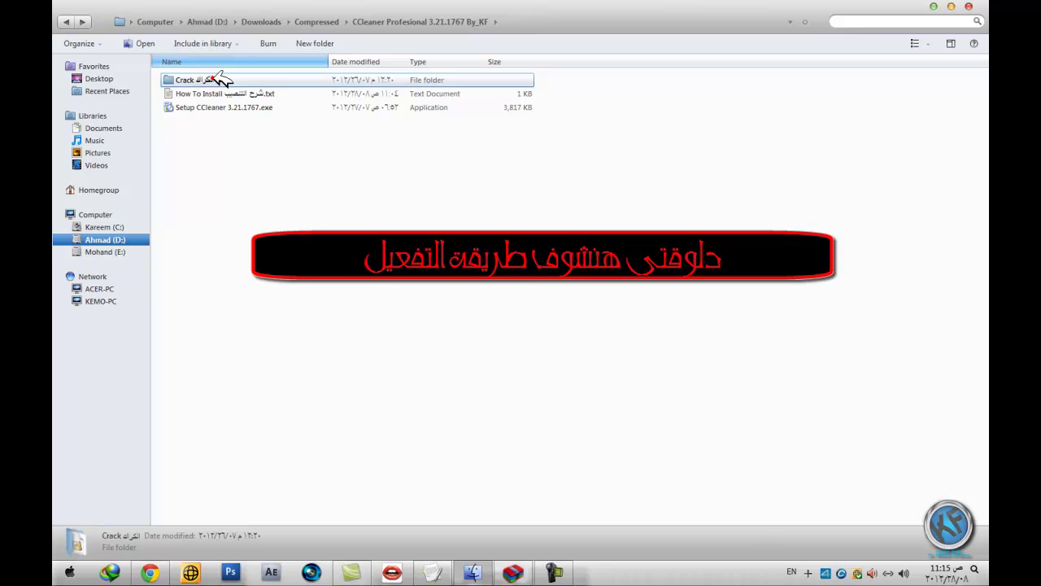
pyautogui.click(185, 80)
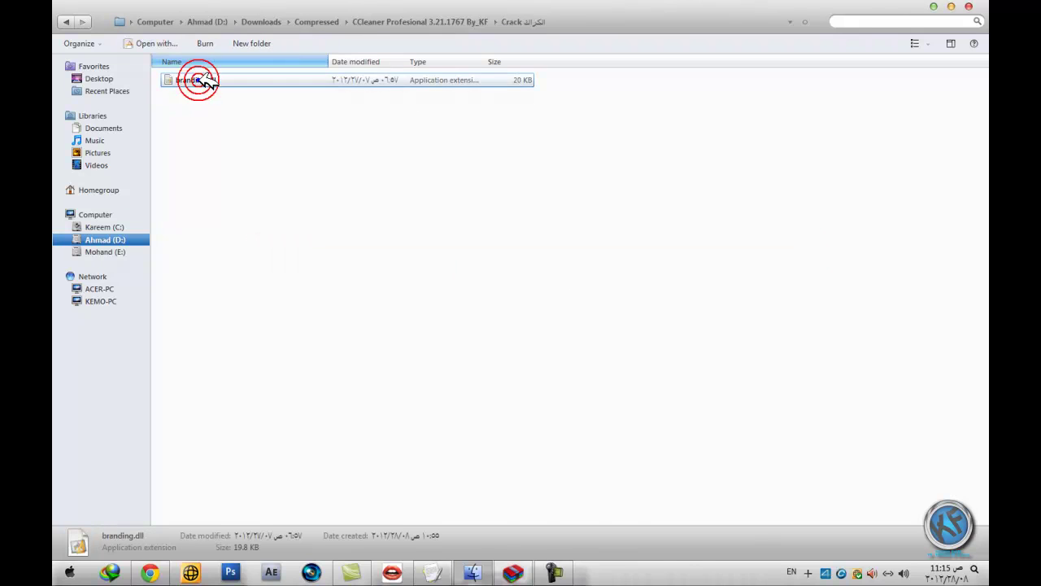
pyautogui.rightClick(204, 80)
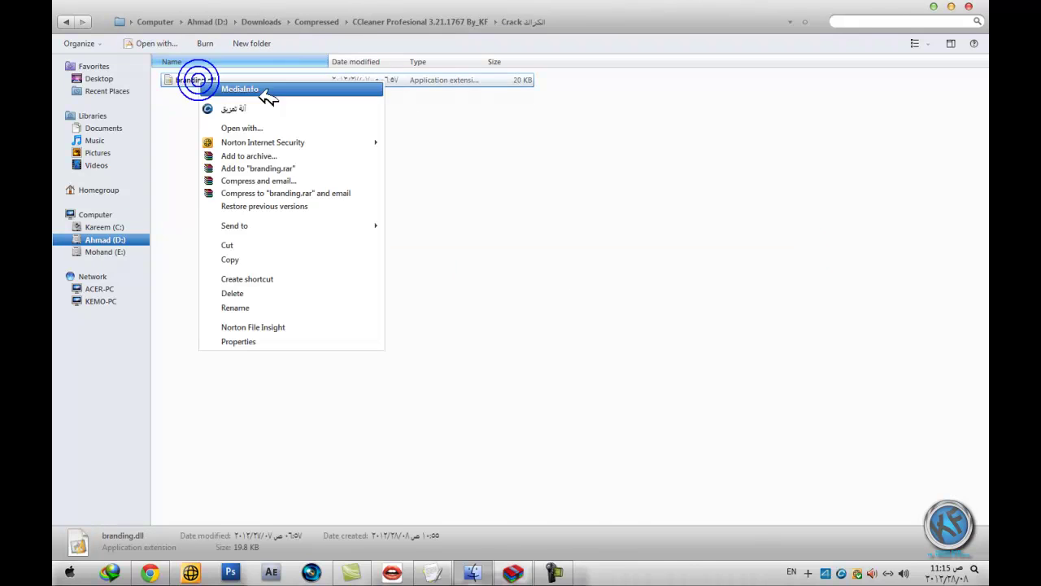
pyautogui.click(232, 260)
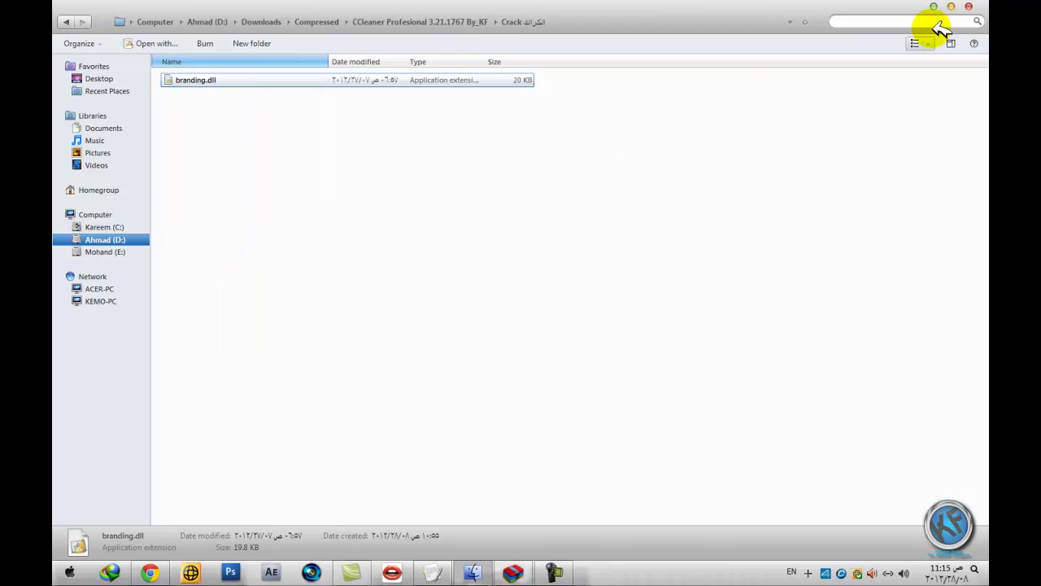
pyautogui.click(970, 6)
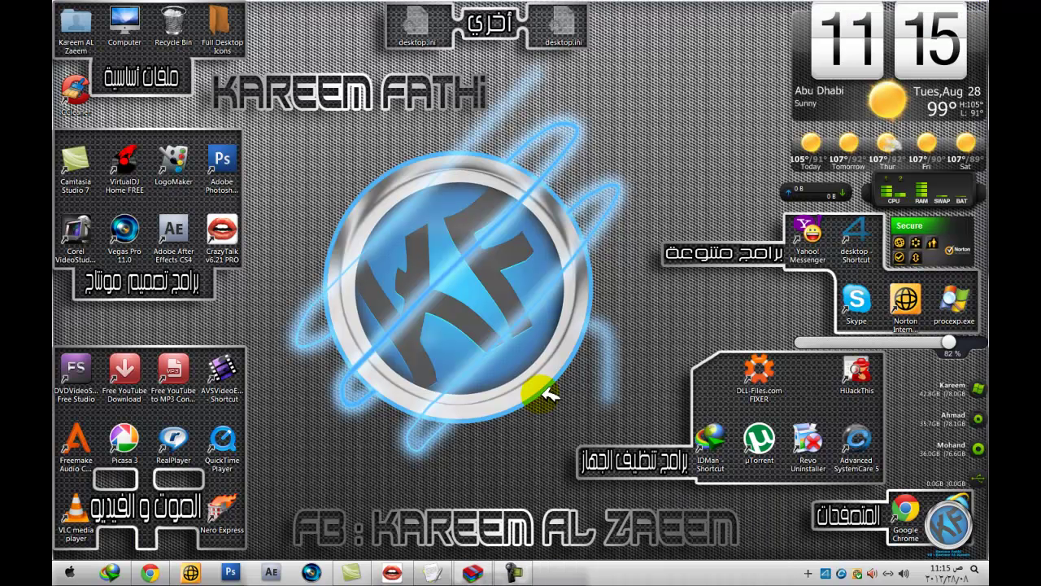
# Open the How To Install text file from the CCleaner package in Downloads\Compressed, find its registration details, and keep it minimized.
pyautogui.click(65, 573)
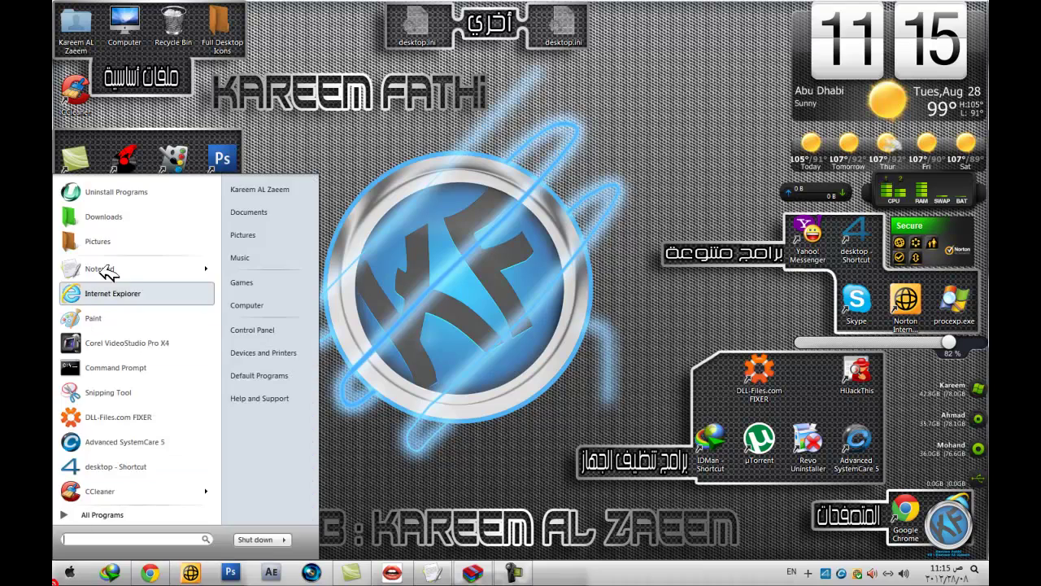
pyautogui.click(117, 221)
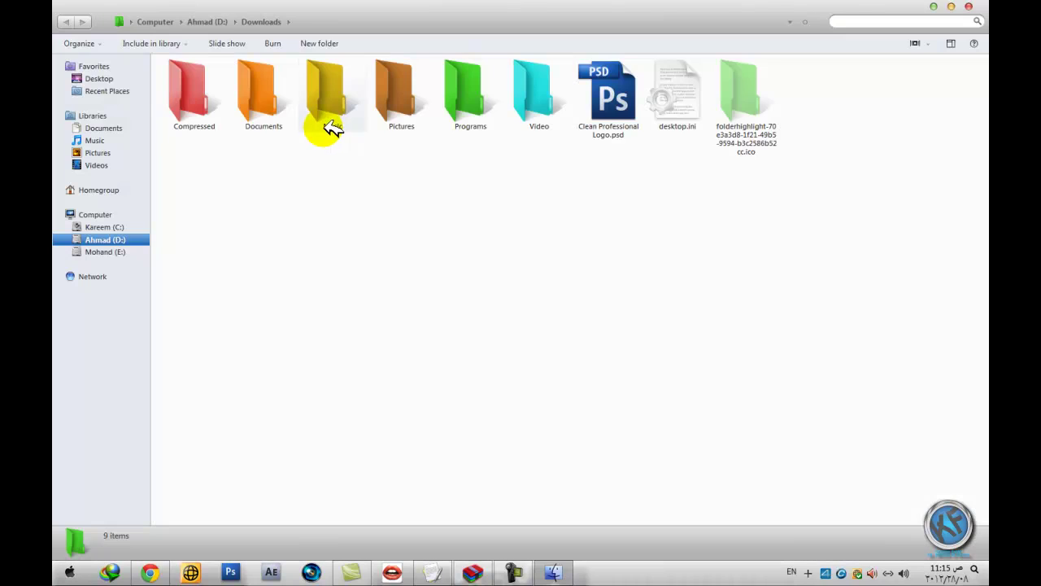
pyautogui.doubleClick(224, 102)
pyautogui.doubleClick(326, 99)
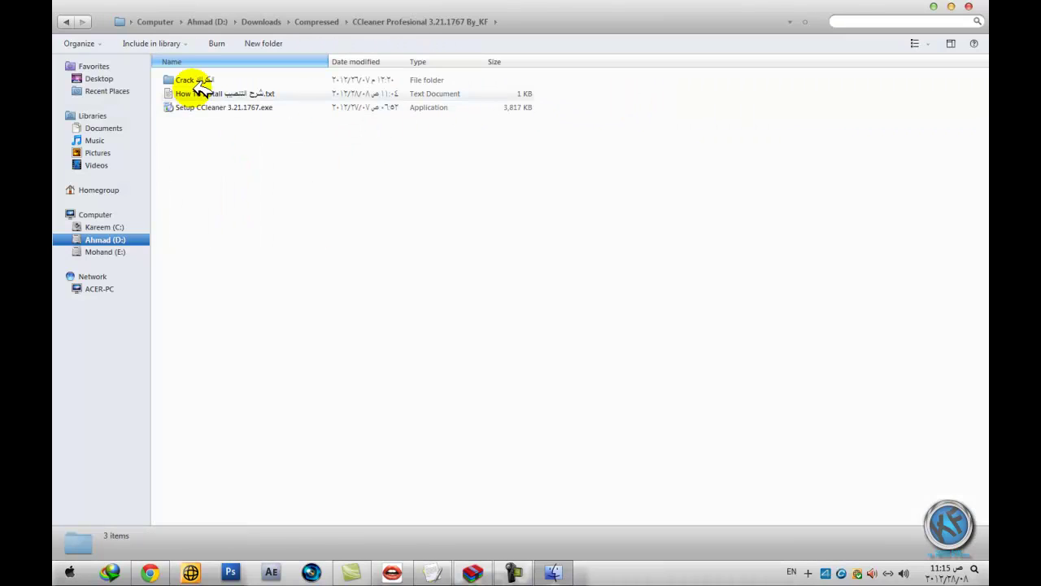
pyautogui.doubleClick(198, 93)
pyautogui.scroll(-1, 346, 319)
pyautogui.scroll(-2, 345, 319)
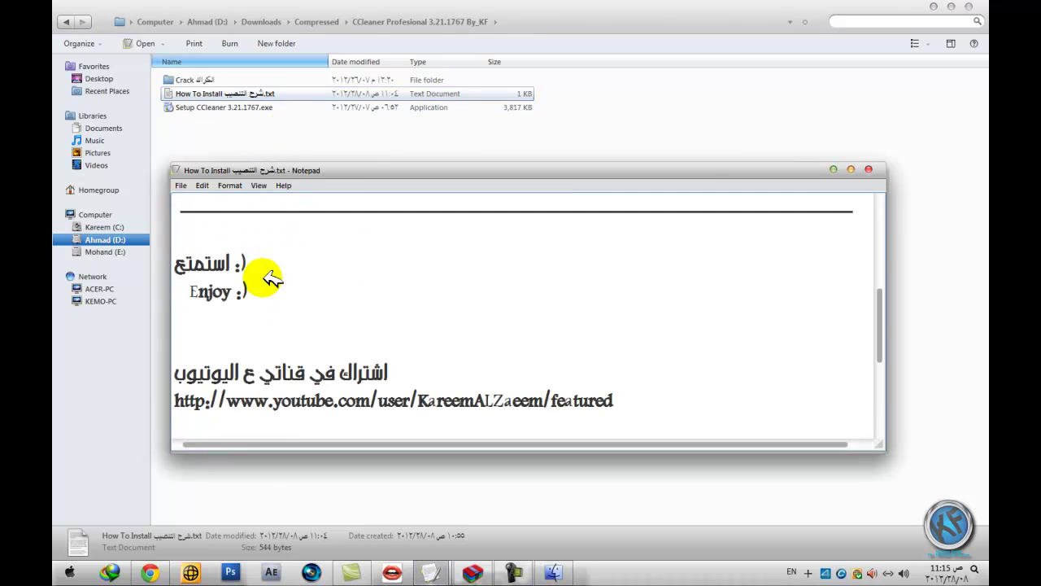
pyautogui.scroll(2, 244, 316)
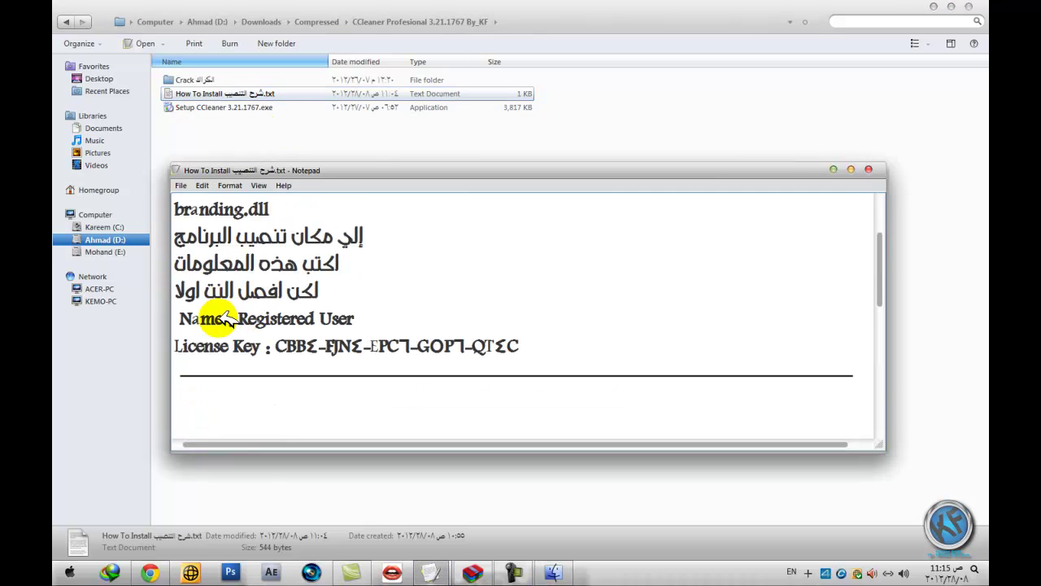
pyautogui.click(838, 169)
pyautogui.click(969, 8)
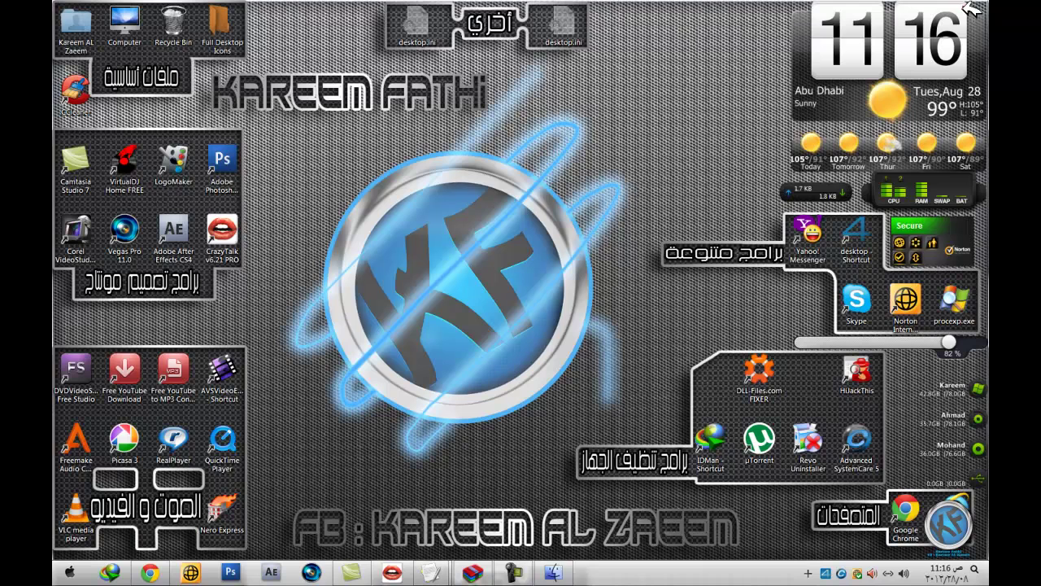
# Refresh the desktop and disable the active network connection from the Network and Sharing Center.
pyautogui.rightClick(627, 118)
pyautogui.click(646, 152)
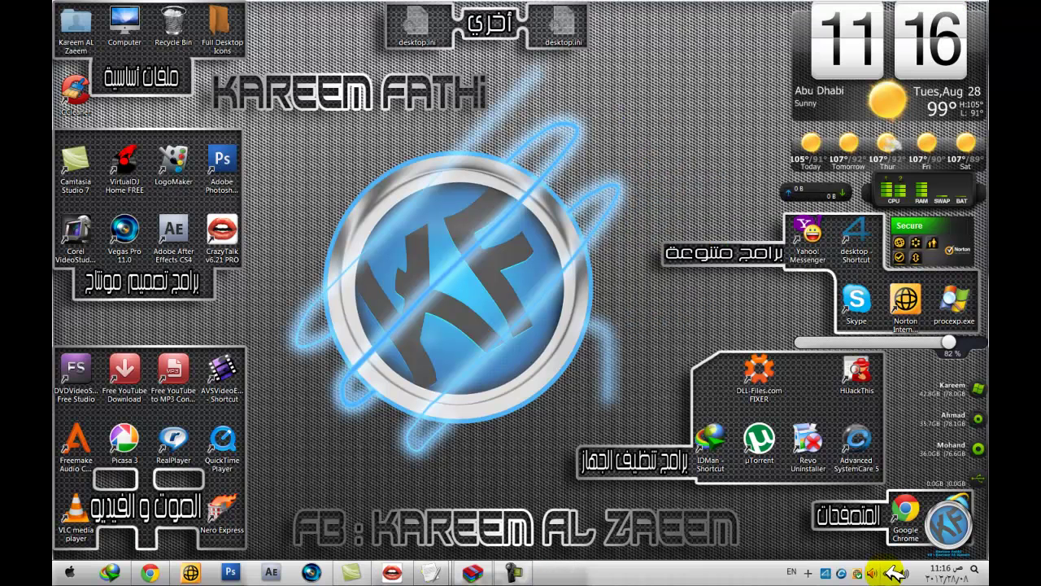
pyautogui.click(888, 572)
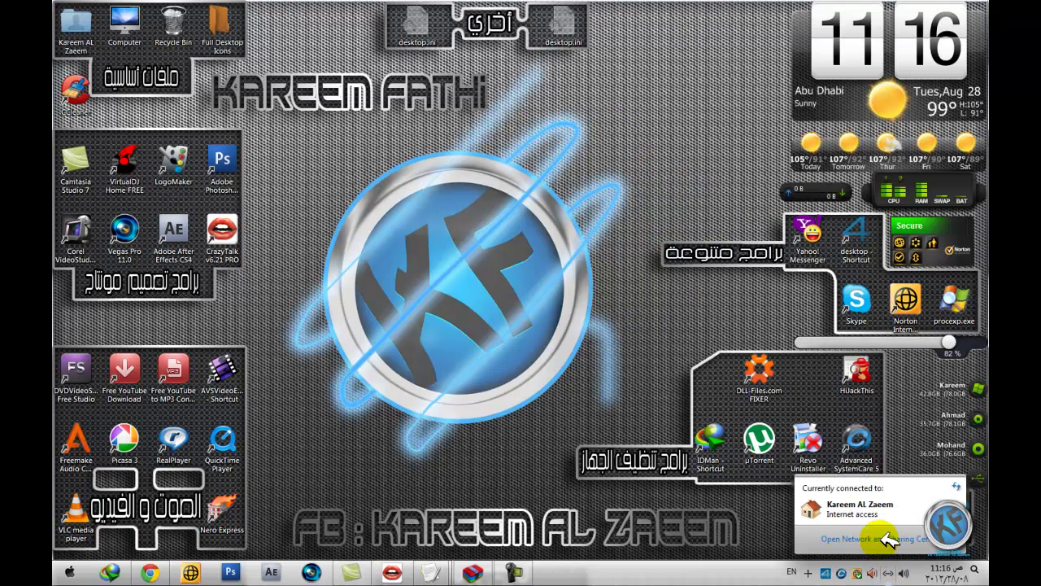
pyautogui.click(885, 537)
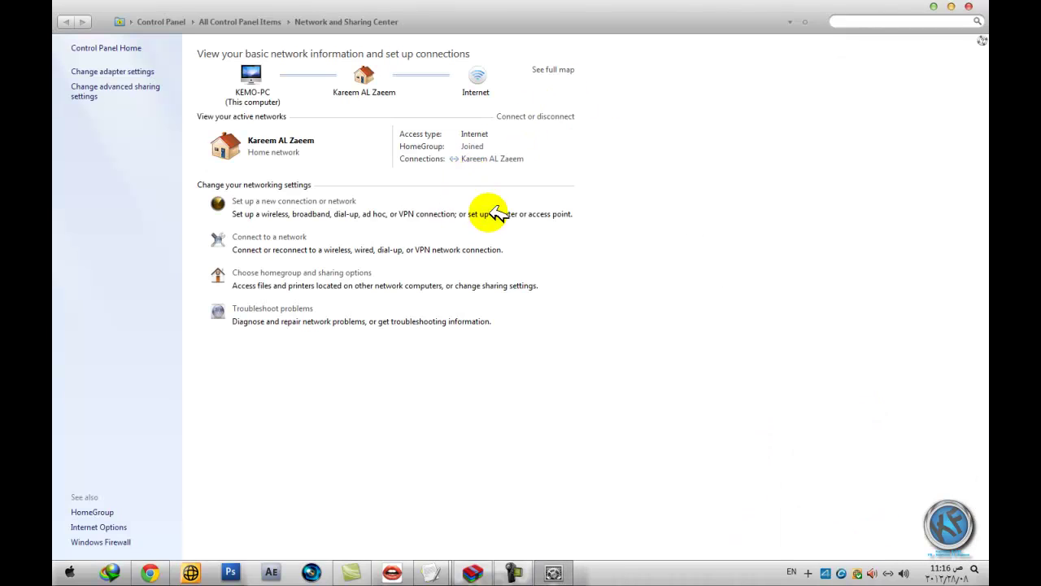
pyautogui.click(492, 158)
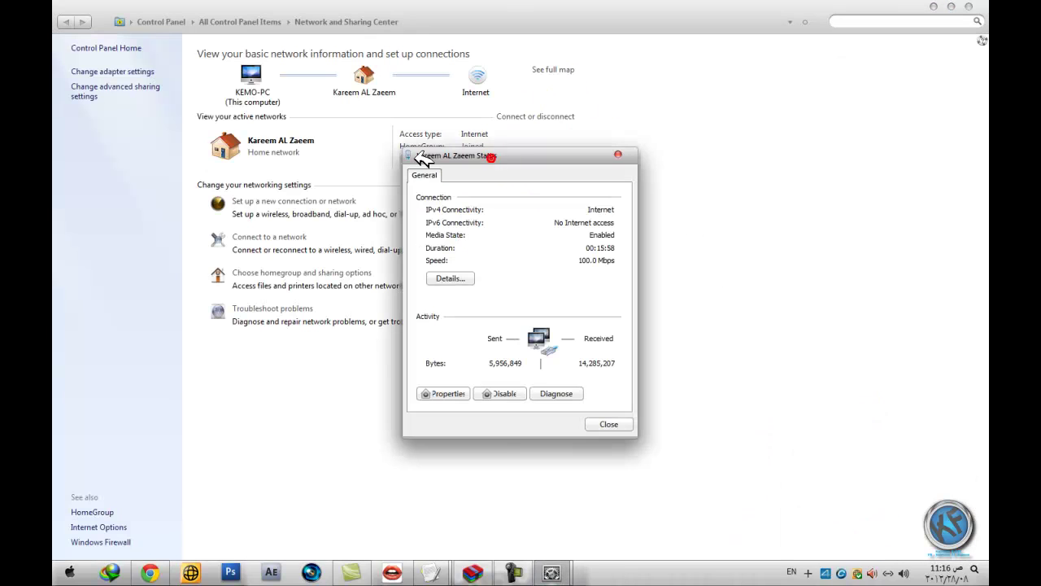
pyautogui.click(494, 393)
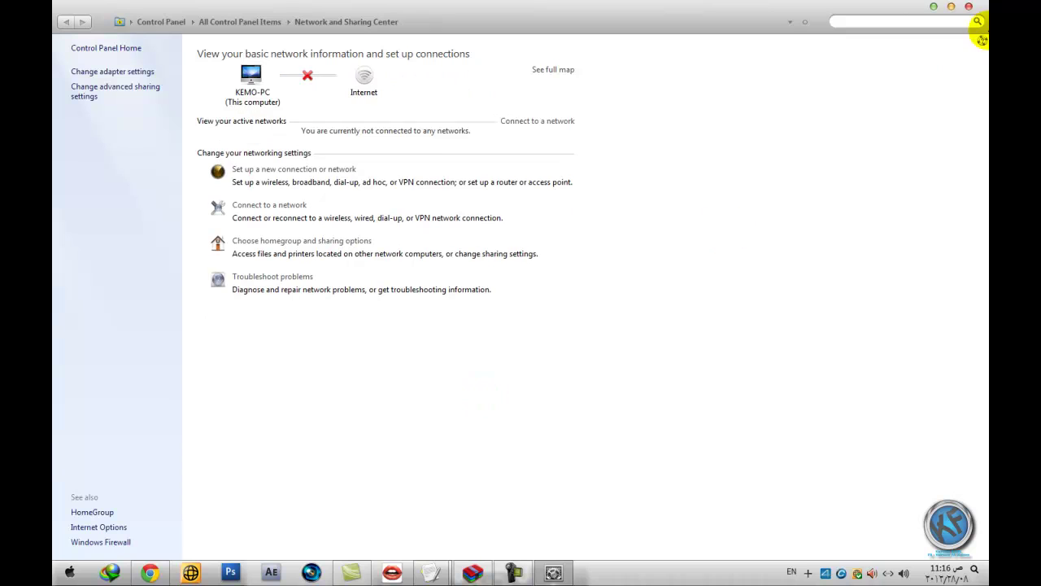
pyautogui.click(976, 7)
# Move the CCleaner desktop shortcut between DLL-Files.com FIXER and HiJackThis, and paste branding.dll into the shortcut's file location.
pyautogui.moveTo(101, 102); pyautogui.dragTo(732, 275)
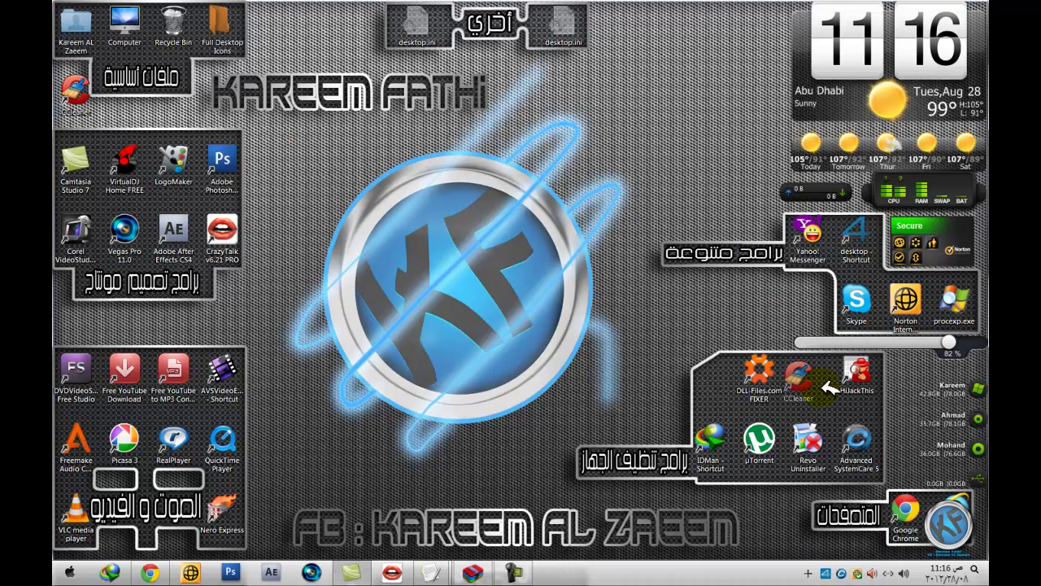
pyautogui.moveTo(830, 389); pyautogui.dragTo(828, 387)
pyautogui.rightClick(807, 372)
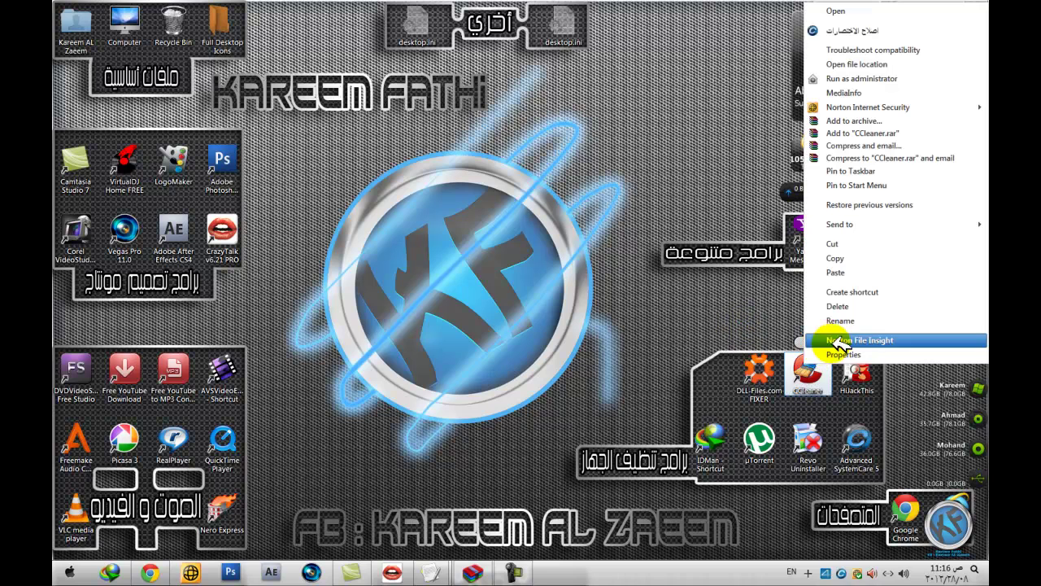
pyautogui.click(841, 65)
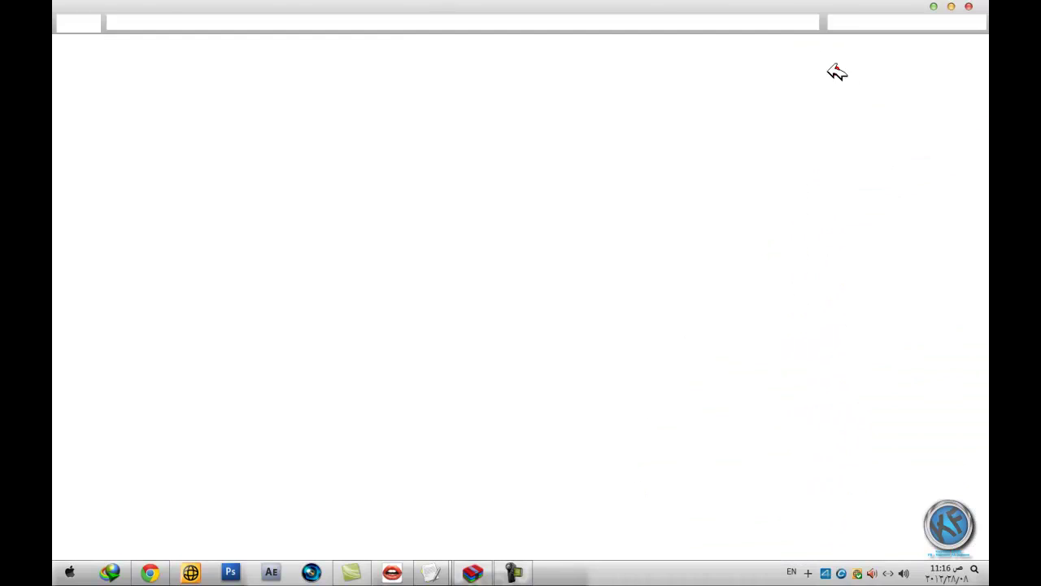
pyautogui.rightClick(210, 153)
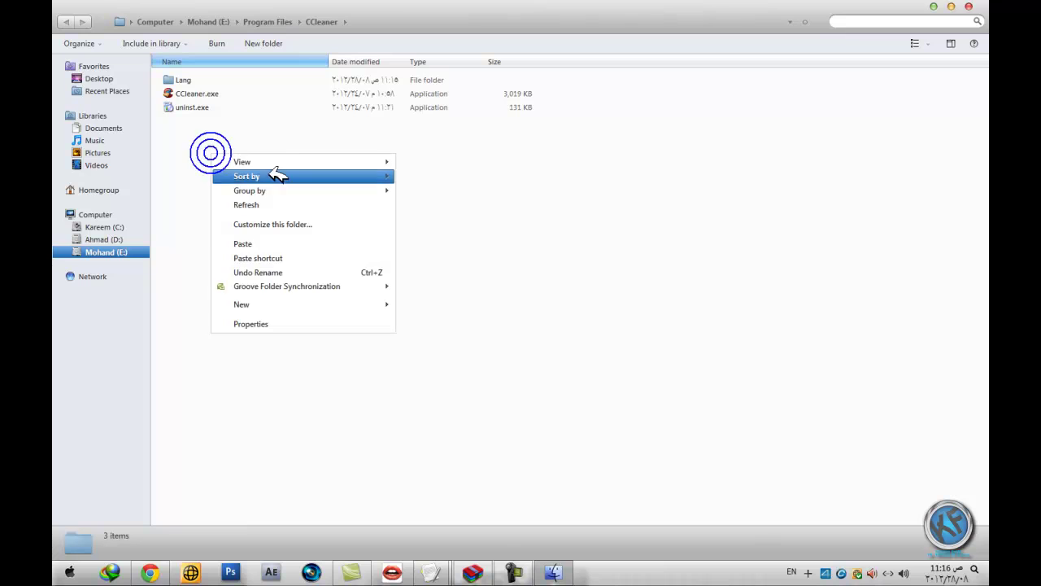
pyautogui.click(262, 241)
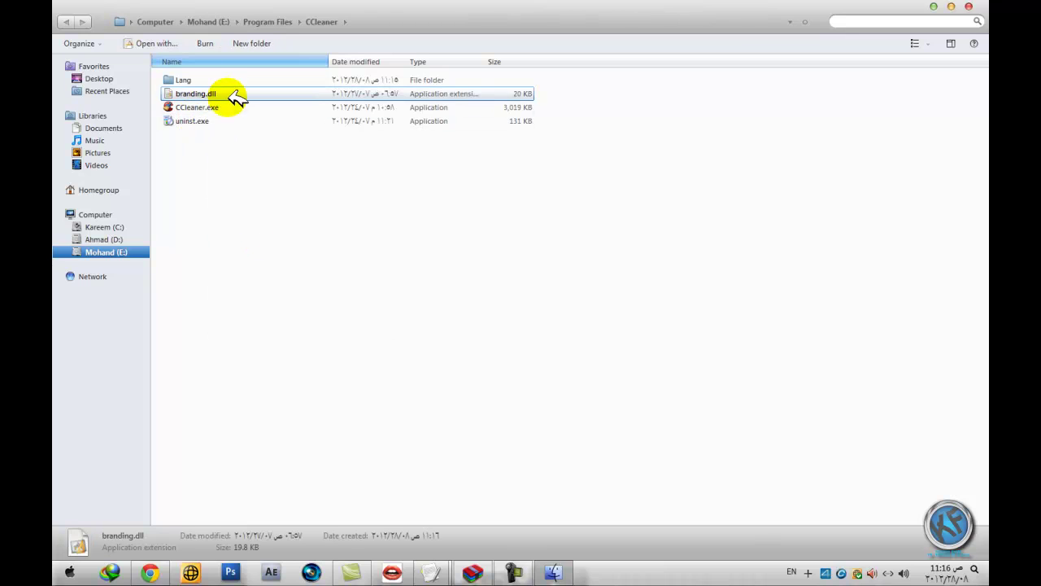
pyautogui.click(274, 198)
pyautogui.click(970, 6)
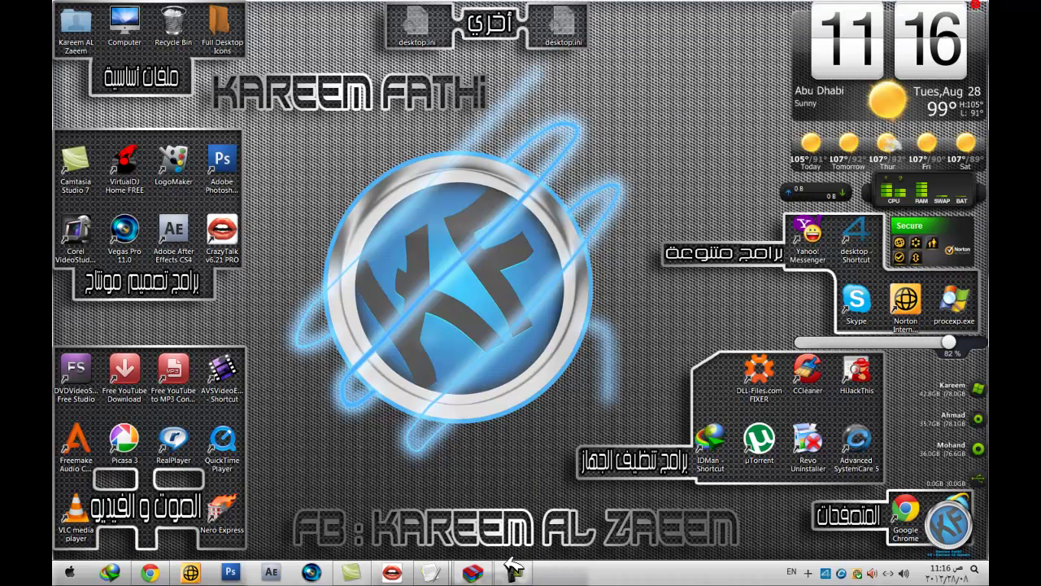
# Copy the name Registered User from the How To Install file, launch CCleaner and enter it as the registration name.
pyautogui.moveTo(436, 573)
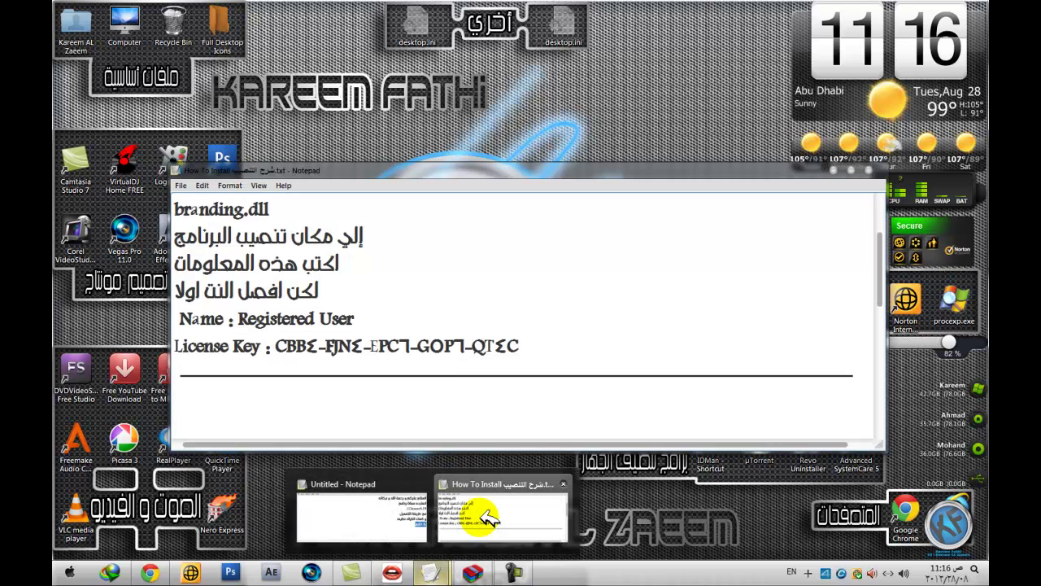
pyautogui.click(477, 514)
pyautogui.click(363, 319)
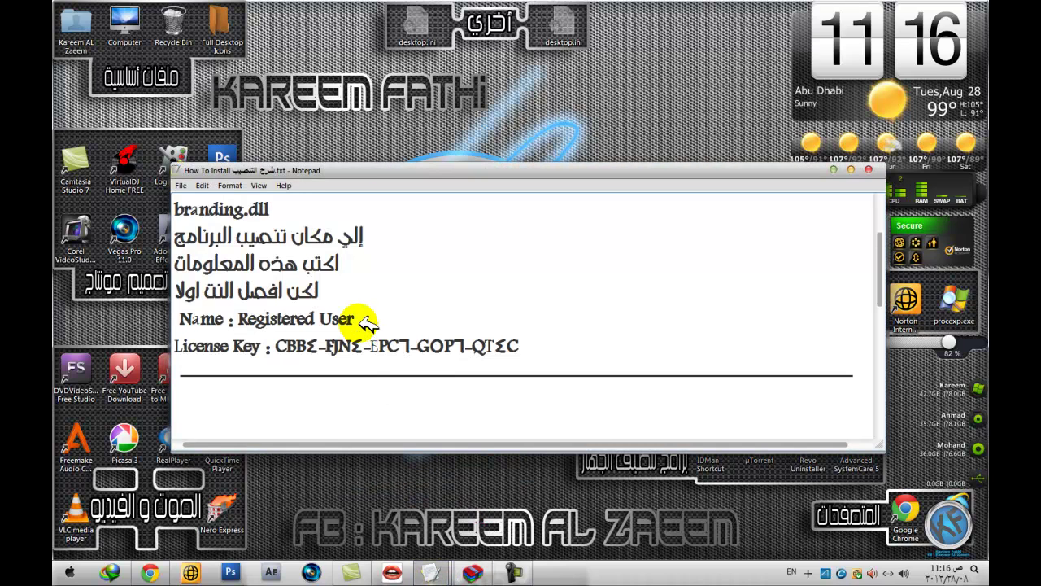
pyautogui.rightClick(247, 323)
pyautogui.click(279, 360)
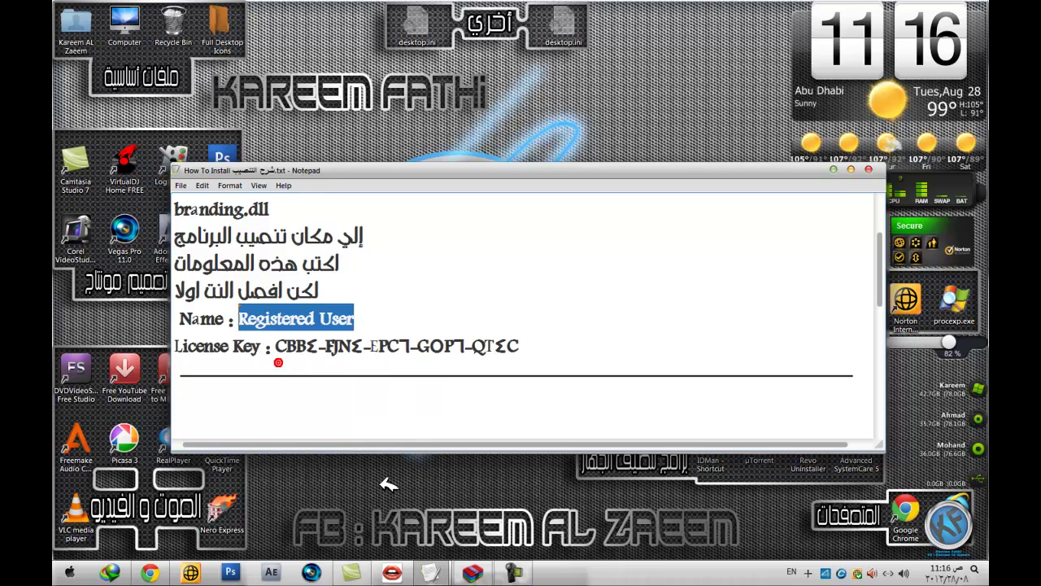
pyautogui.click(833, 170)
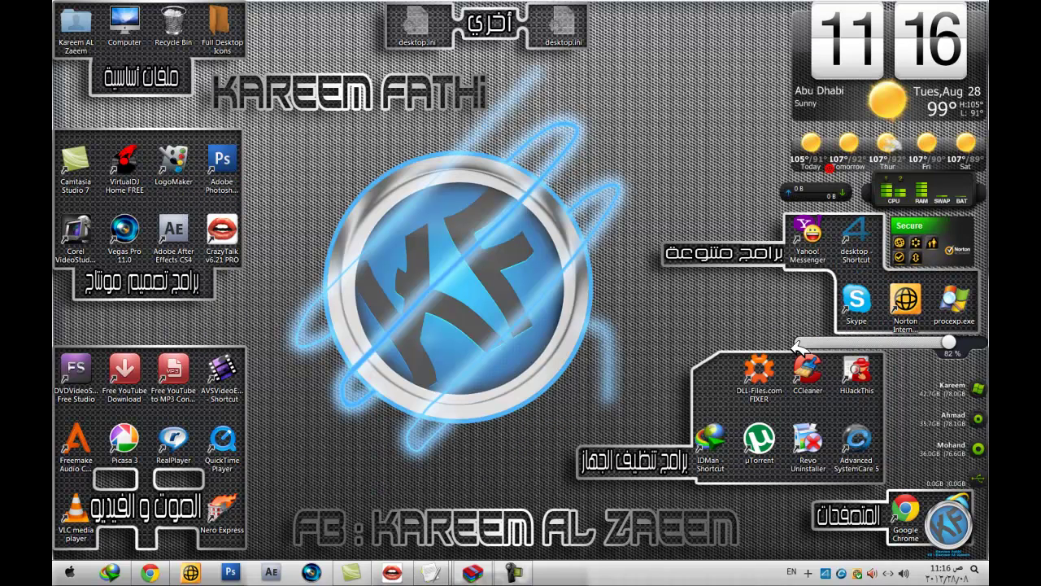
pyautogui.doubleClick(816, 375)
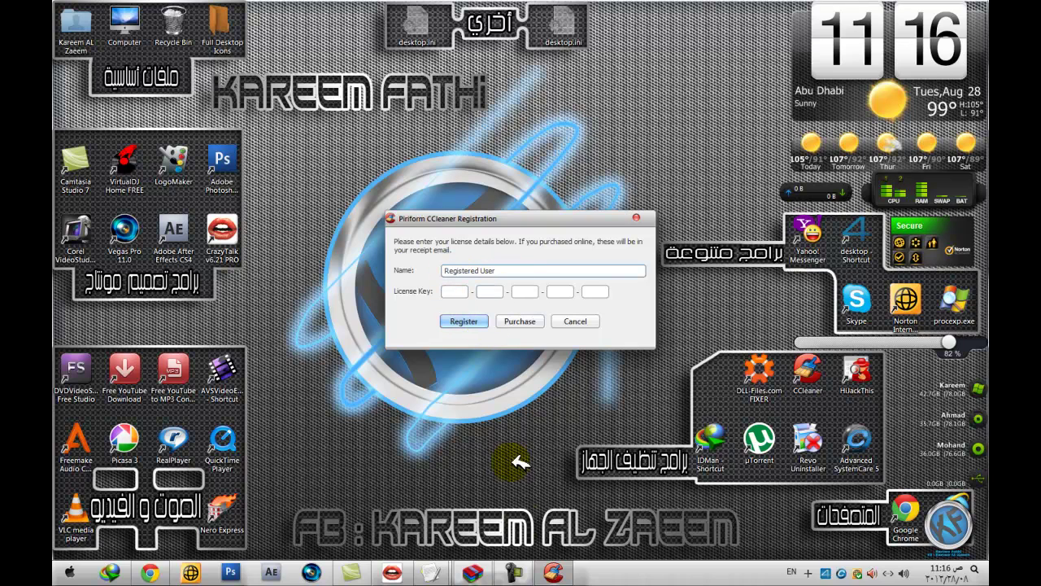
# Copy the license key from the How To Install file, paste it into the License Key field and submit the registration.
pyautogui.moveTo(428, 561)
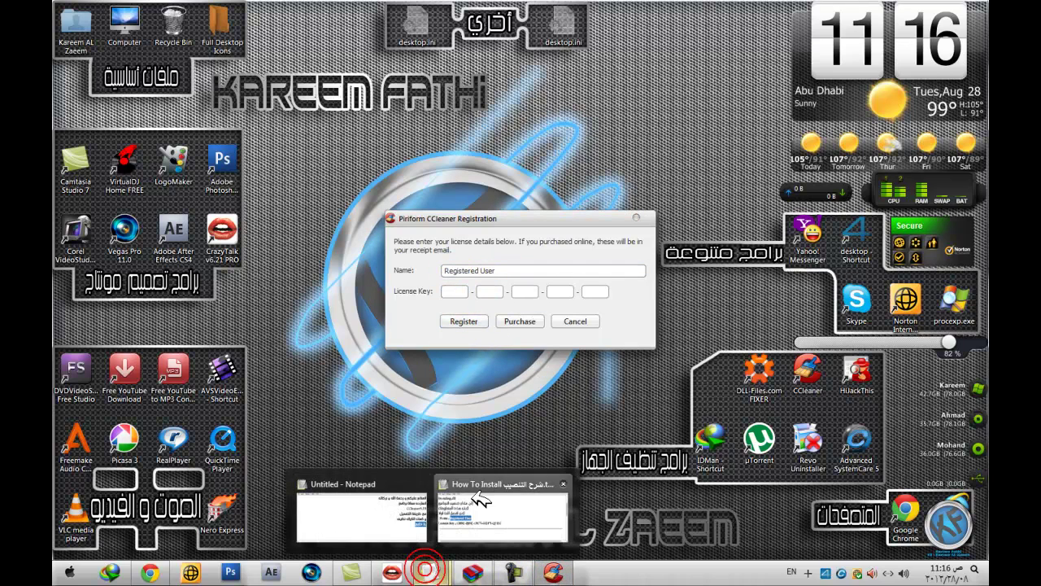
pyautogui.click(480, 500)
pyautogui.moveTo(525, 346); pyautogui.dragTo(317, 346)
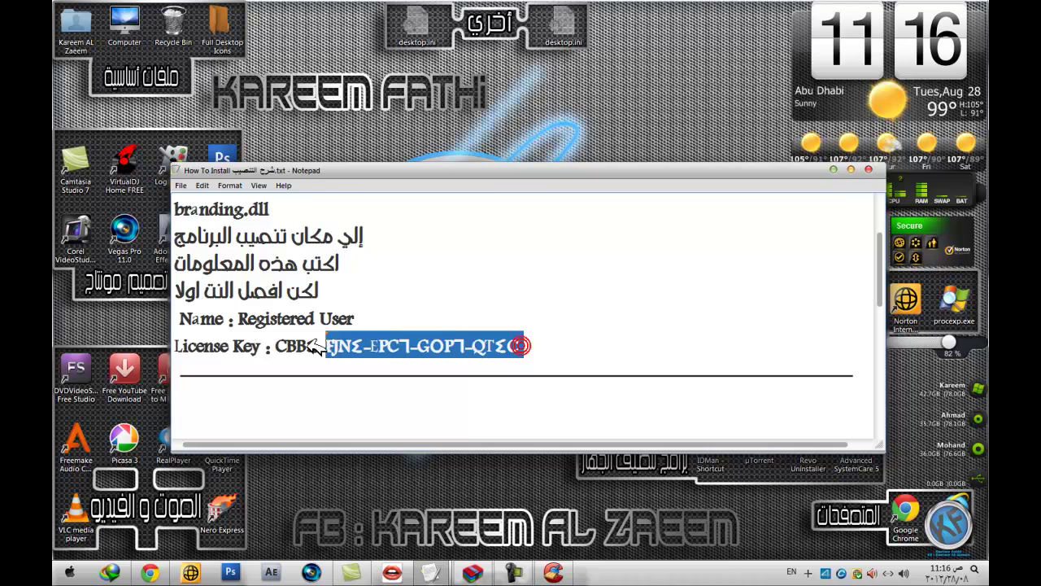
pyautogui.rightClick(281, 348)
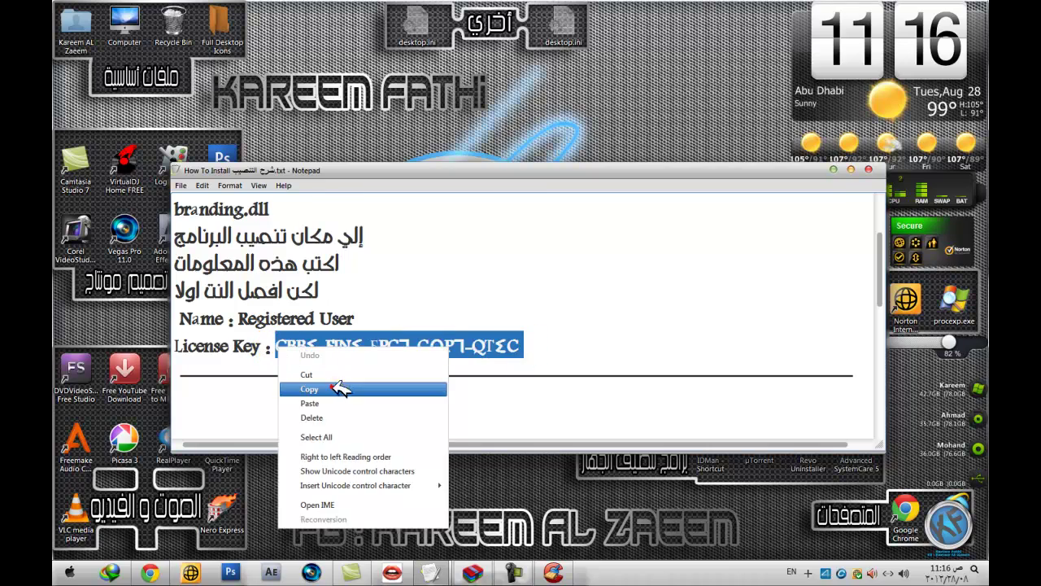
pyautogui.click(341, 388)
pyautogui.click(411, 460)
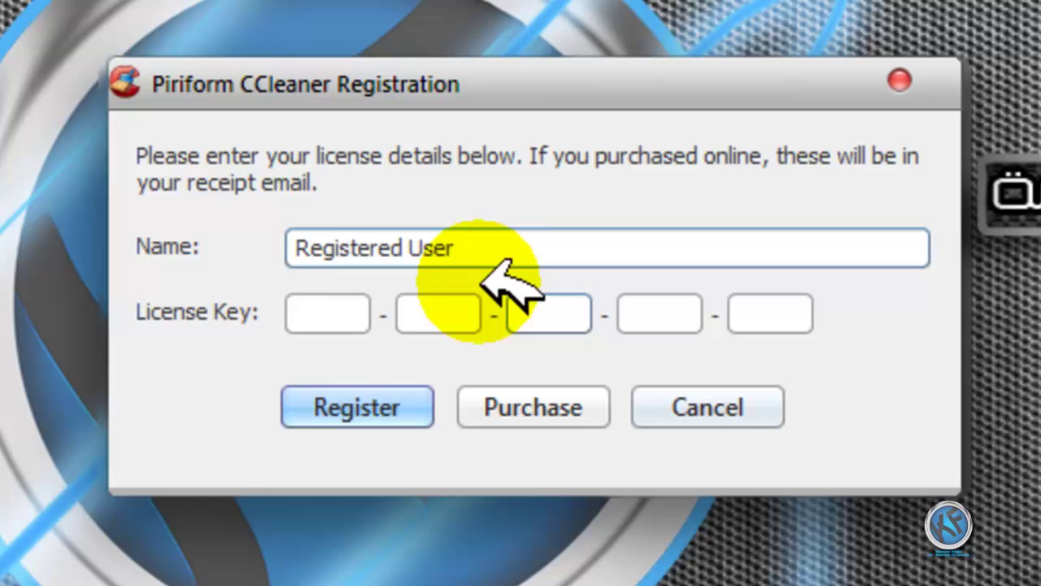
pyautogui.click(330, 322)
pyautogui.hotkey('ctrl', 'v')
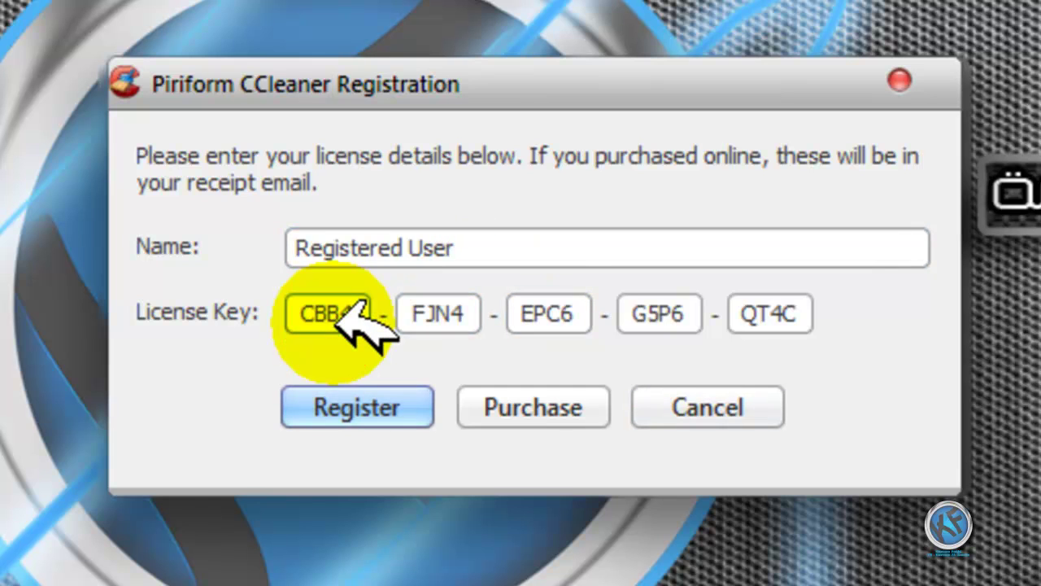
pyautogui.click(358, 404)
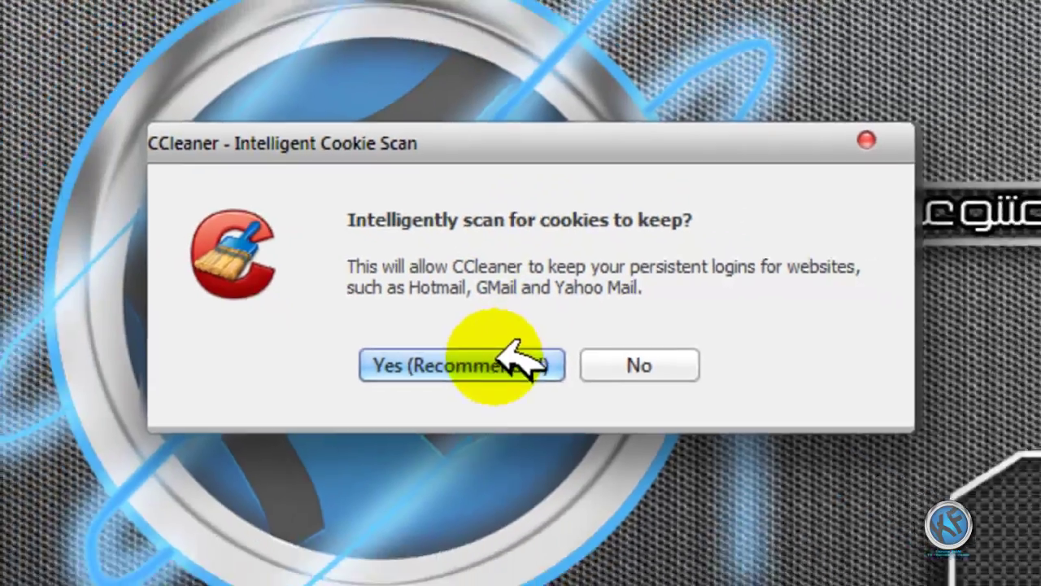
# Accept the recommended intelligent cookie scan and view the About information in CCleaner's options.
pyautogui.click(497, 389)
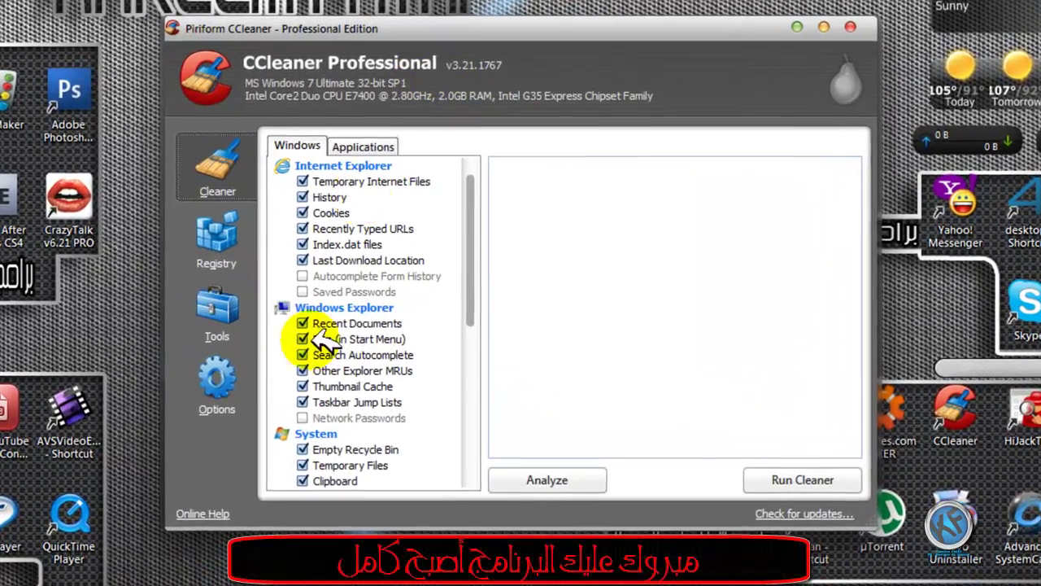
pyautogui.click(320, 353)
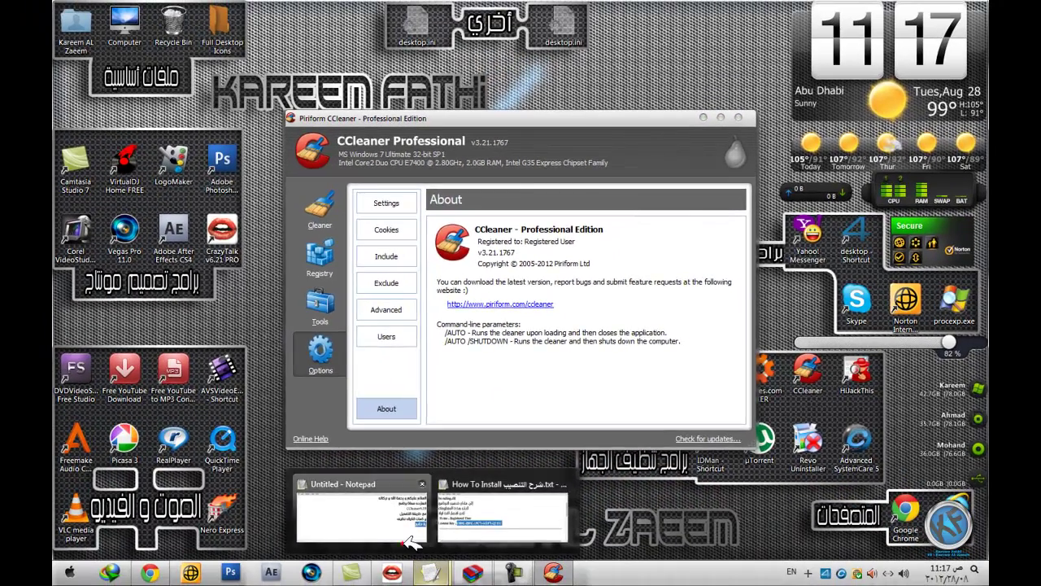
# In the untitled Notepad note, add the lines "لازم تحط معلومات التسجيل كما هي عشان ما هينفع تسجل باسم تاني" and "و بكدا يكون الشرح انتهي".
pyautogui.click(349, 541)
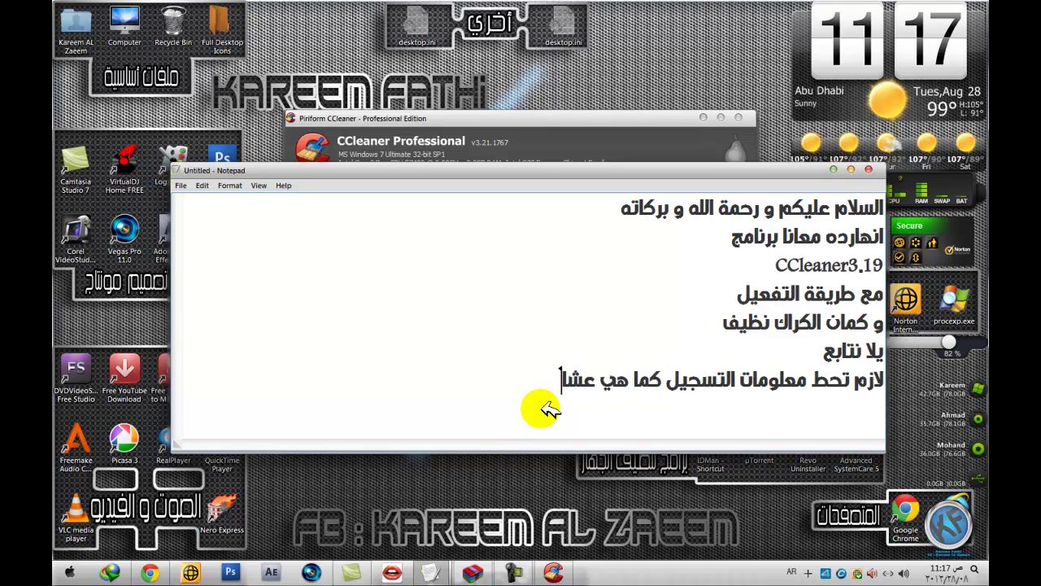
pyautogui.write('ن ما')
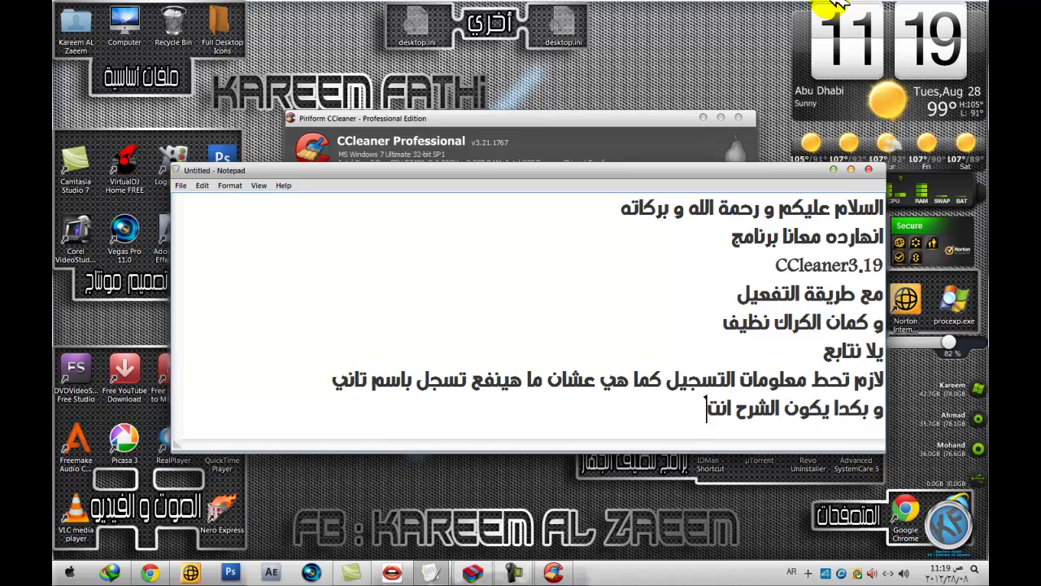
pyautogui.write('هي')
pyautogui.press('Return')
# Add the farewell line "إلي اللقاء في فيديو آآآآآآخر" beneath the sentence announcing the end of the tutorial.
pyautogui.write('مع')
pyautogui.write('إلي اللقا')
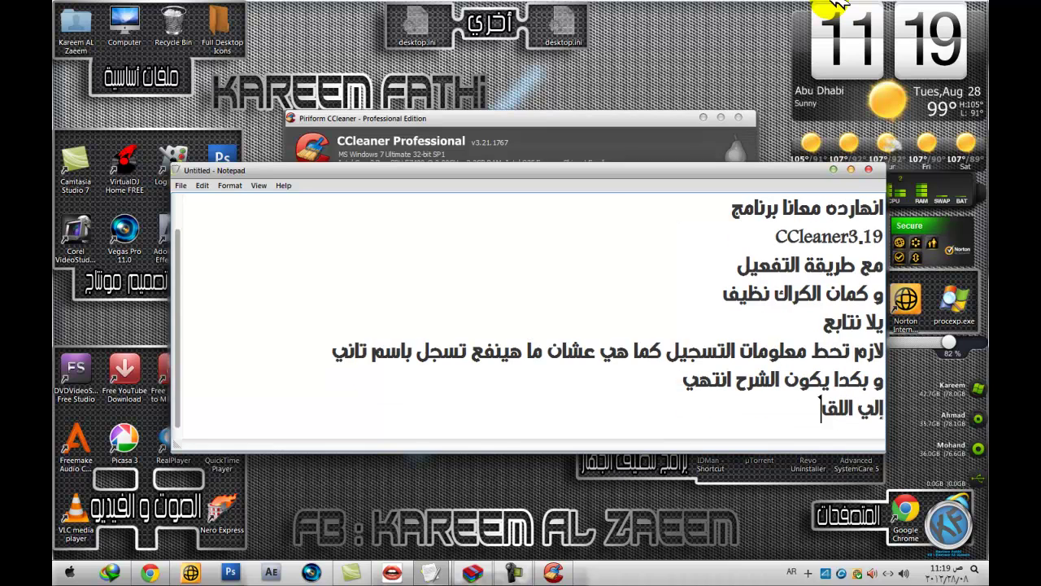
pyautogui.write('ء في فييدو')
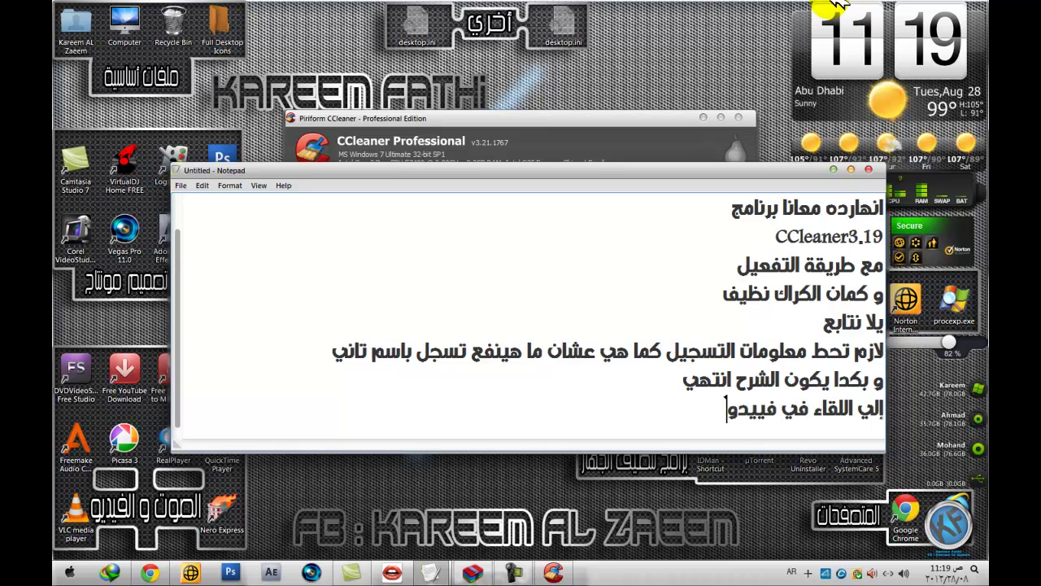
pyautogui.press('BackSpace')
pyautogui.press('BackSpace')
pyautogui.write('ديو آآآآآآ')
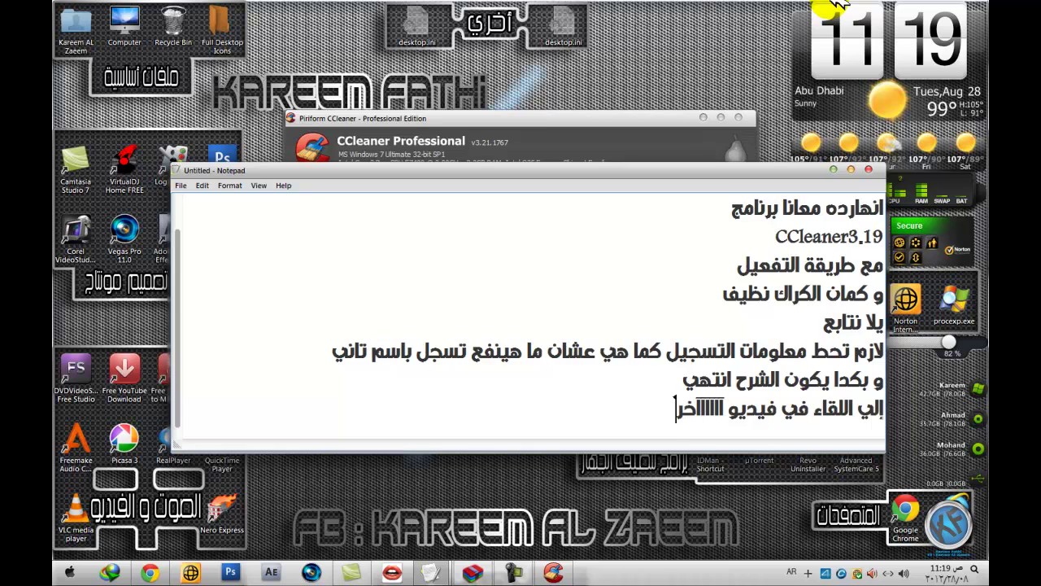
pyautogui.write('خر')
pyautogui.press('Return')
# Sign the note with the initials KF and a line reading "FB :" followed by the author's Facebook profile name.
pyautogui.write('KF')
pyautogui.press('Return')
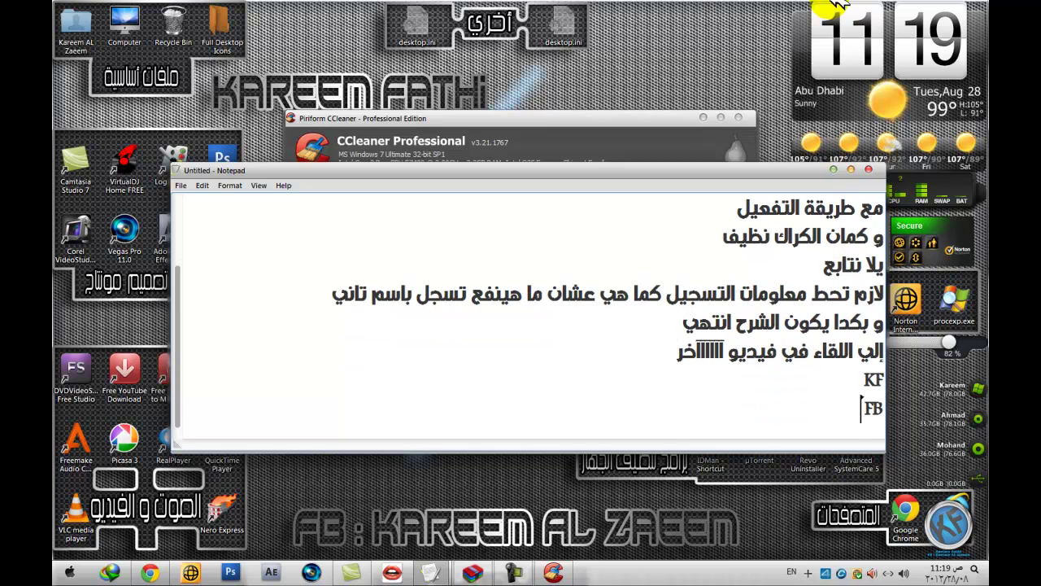
pyautogui.write('FB : Kareem')
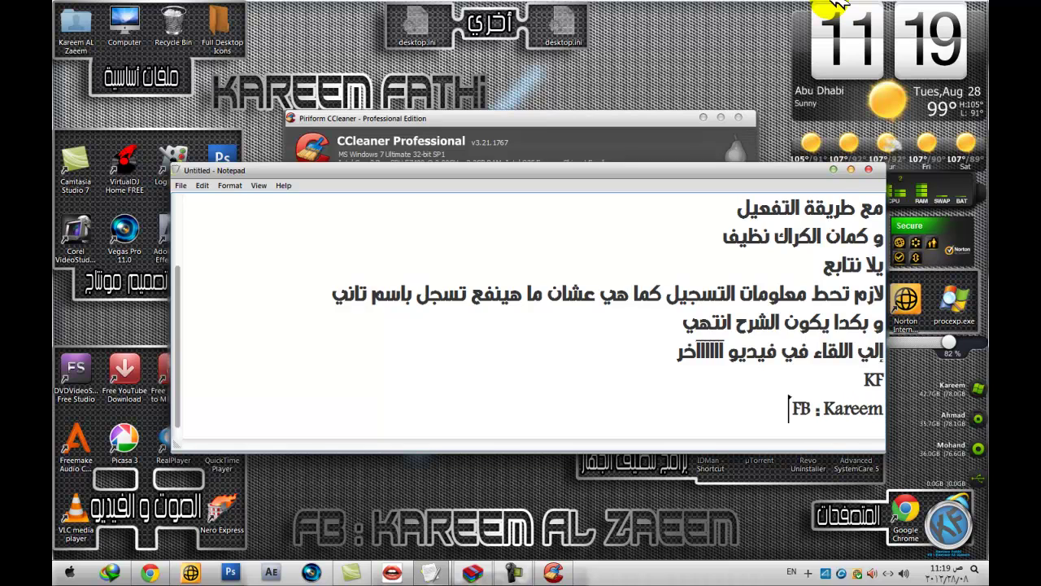
pyautogui.write(' AL Zaeem')
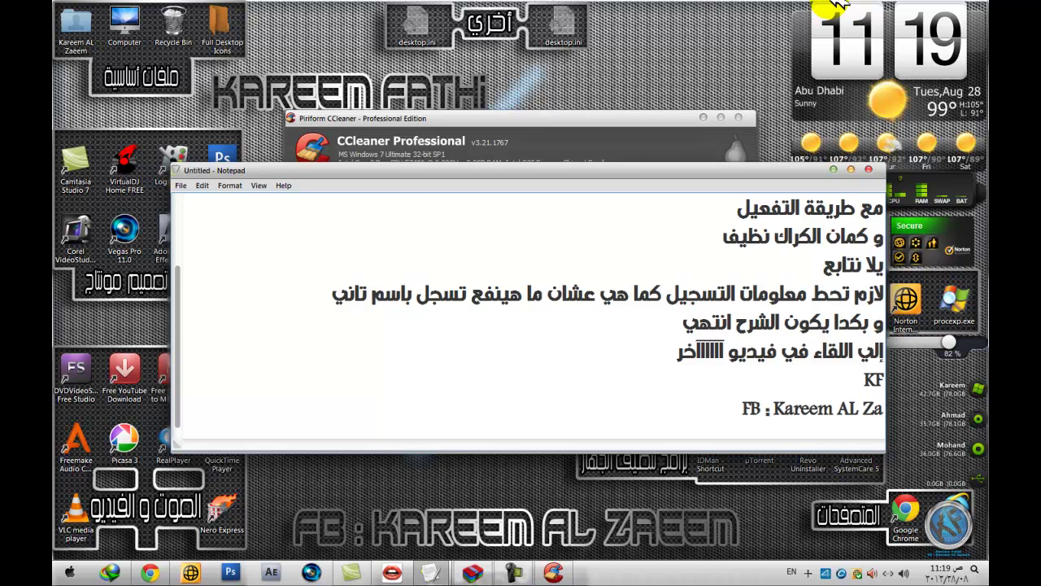